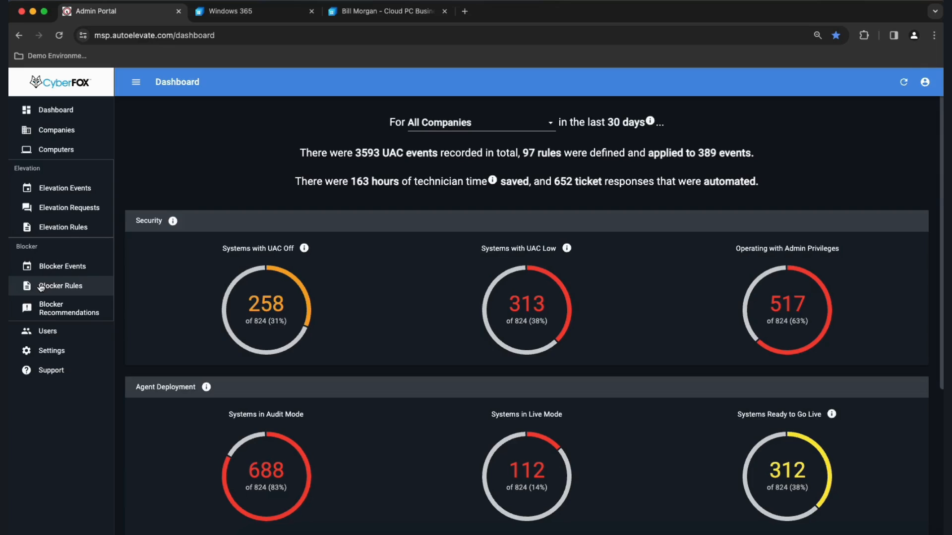
# Review the elevation mode, UAC levels, admin members and user privilege of the Bilbo Baggins Bait Shop computer, refreshing the computer records
pyautogui.click(67, 152)
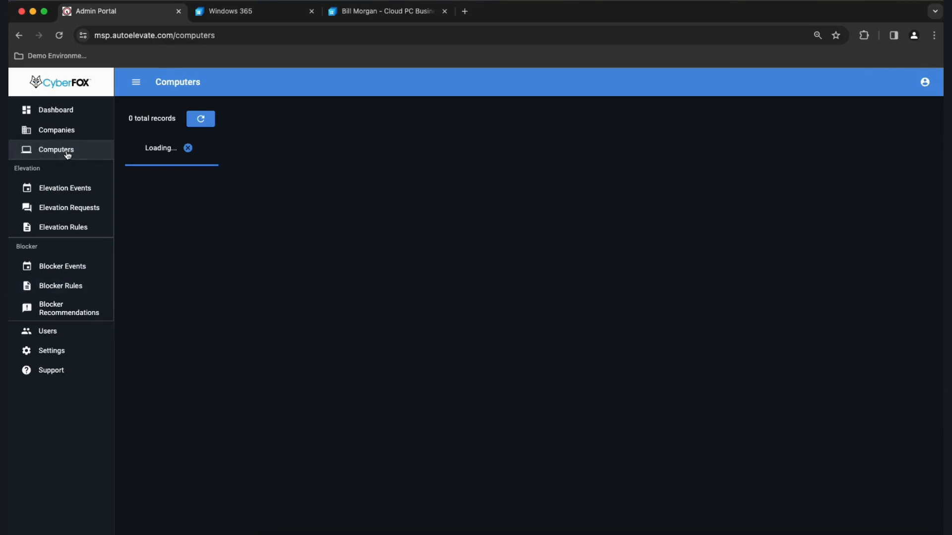
pyautogui.scroll(-3, 359, 357)
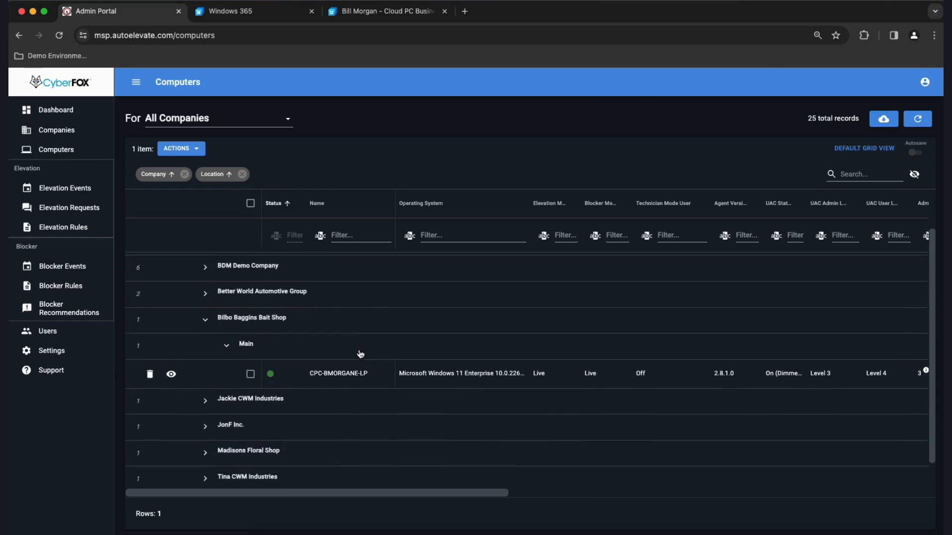
pyautogui.moveTo(434, 492); pyautogui.dragTo(496, 495)
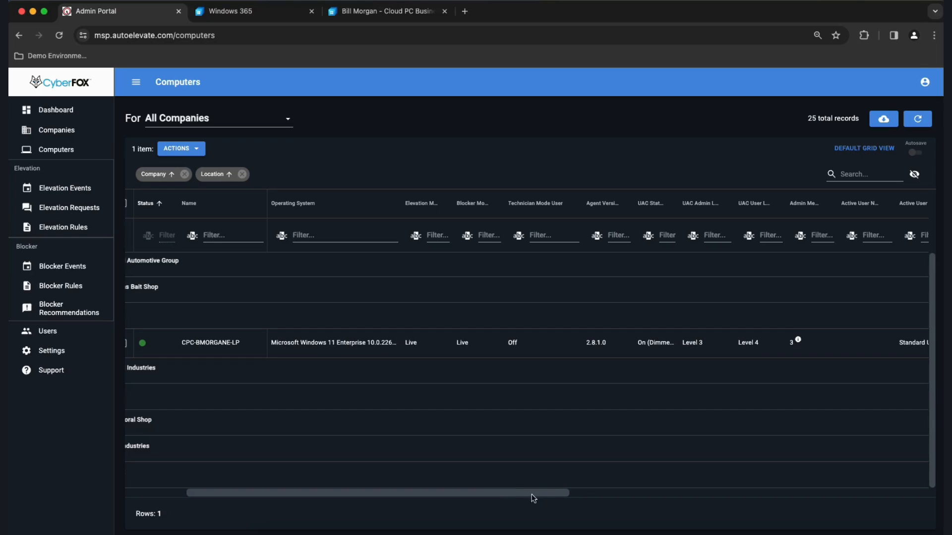
pyautogui.moveTo(531, 495); pyautogui.dragTo(633, 495)
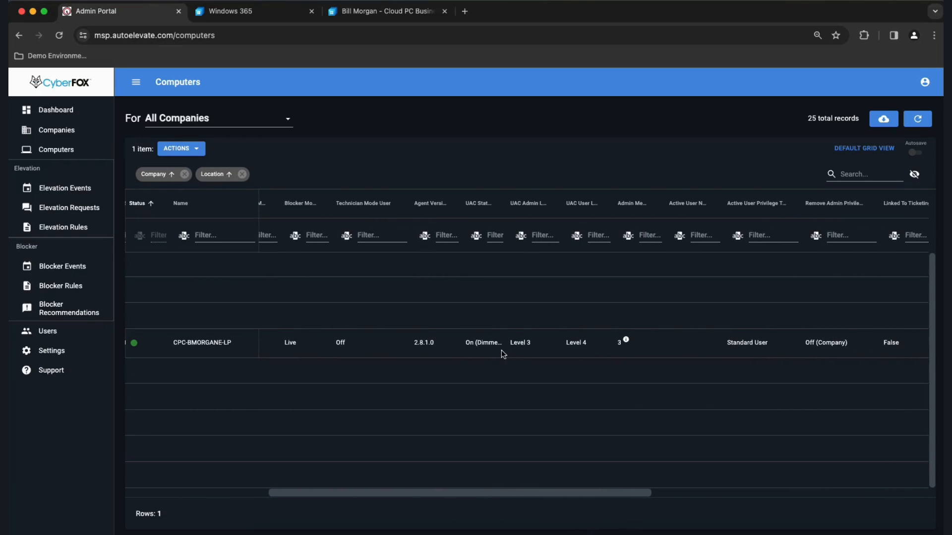
pyautogui.hscroll(-1, 501, 350)
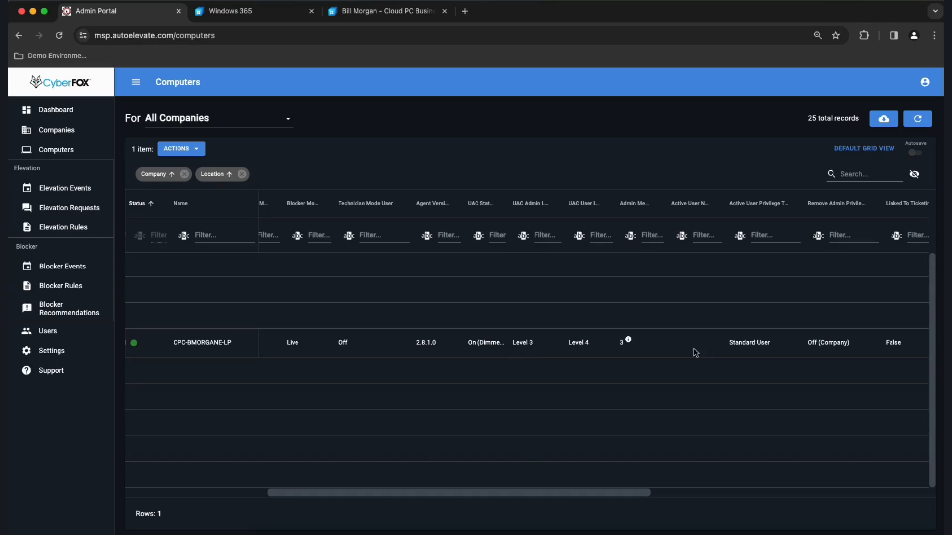
pyautogui.click(918, 119)
pyautogui.moveTo(628, 341)
pyautogui.moveTo(522, 494); pyautogui.dragTo(279, 490)
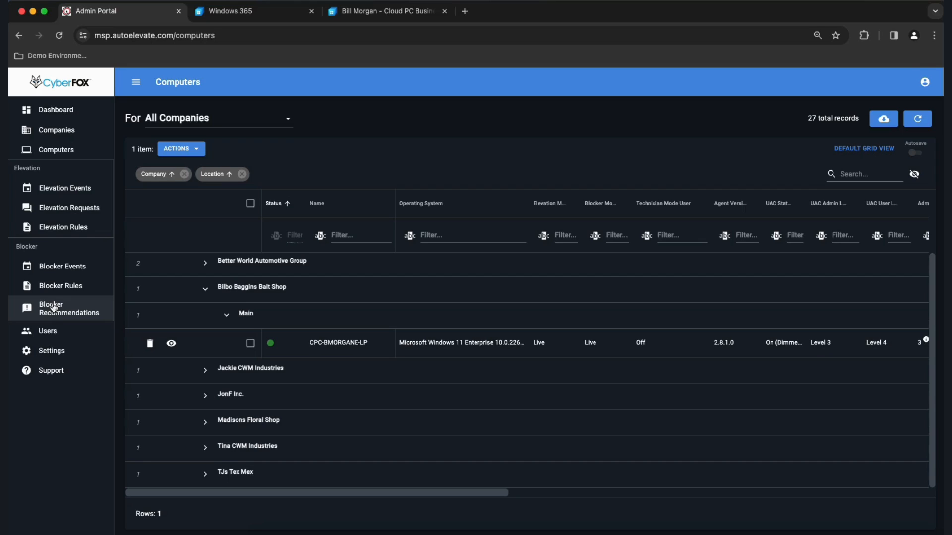
# Show the elevation events in the Vendor/Name grid view and look through the HandBrake and Oracle Java groups
pyautogui.click(64, 192)
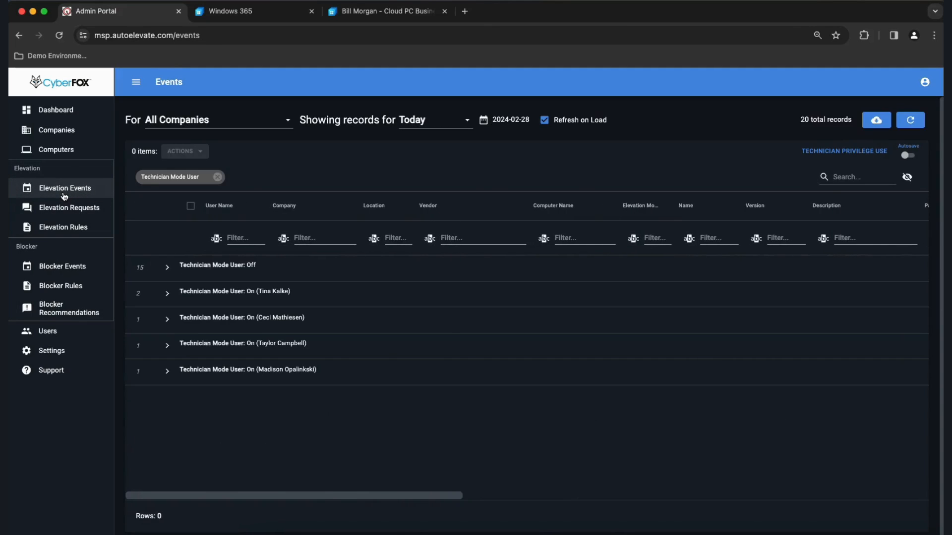
pyautogui.click(869, 156)
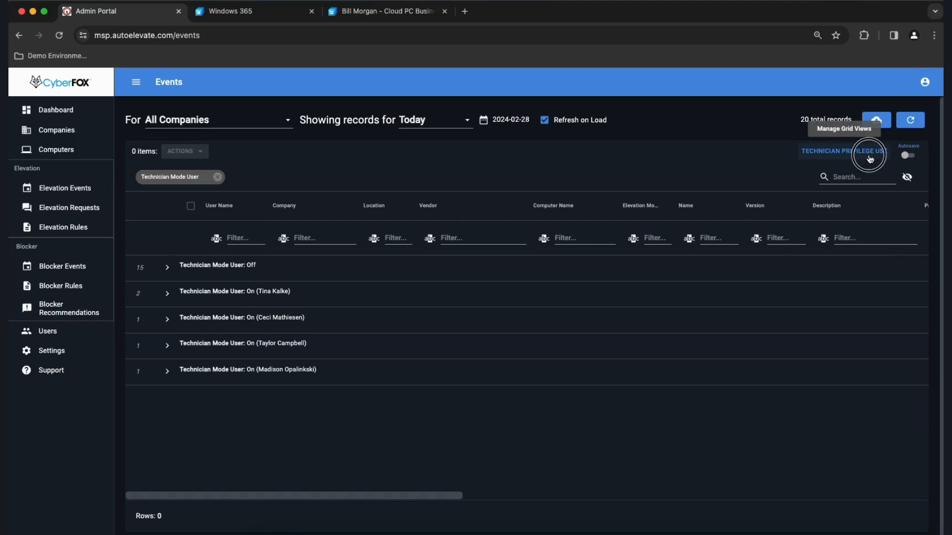
pyautogui.click(818, 276)
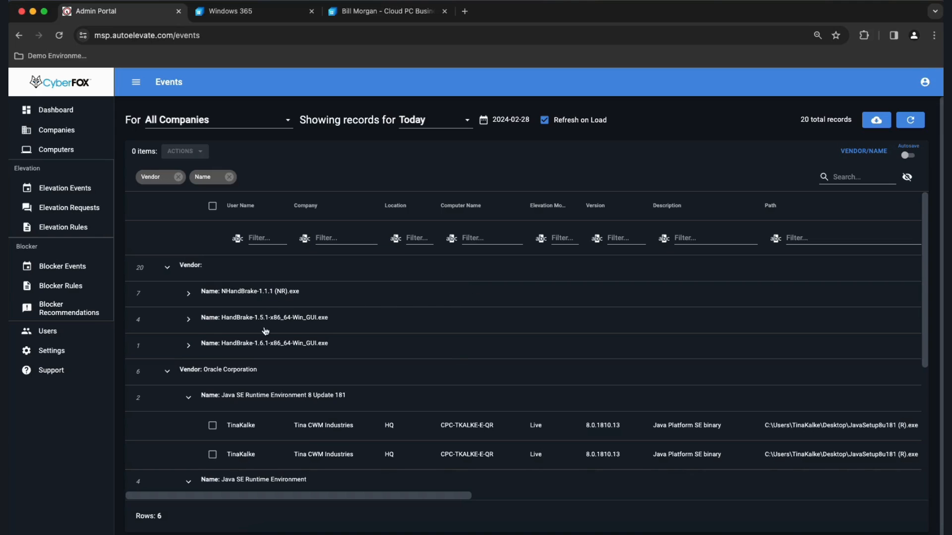
pyautogui.scroll(-3, 265, 331)
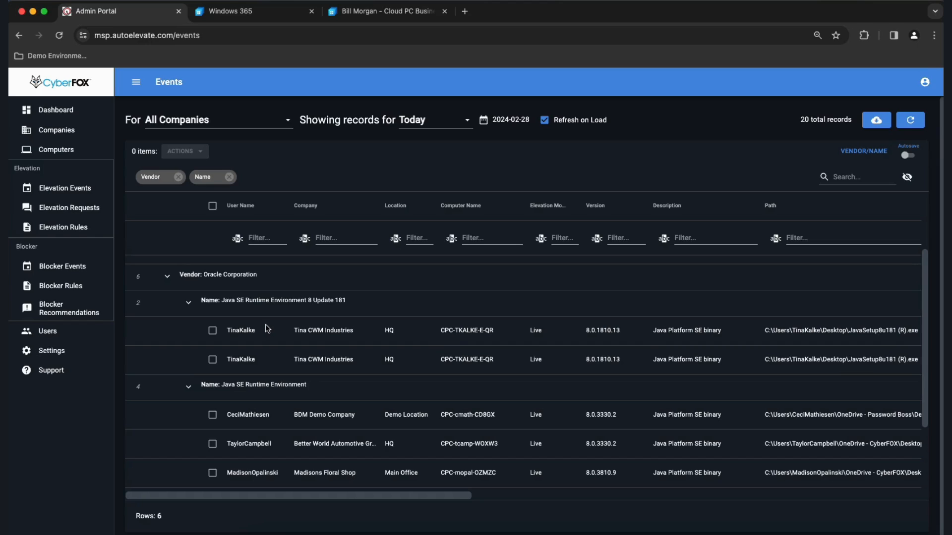
pyautogui.scroll(3, 266, 325)
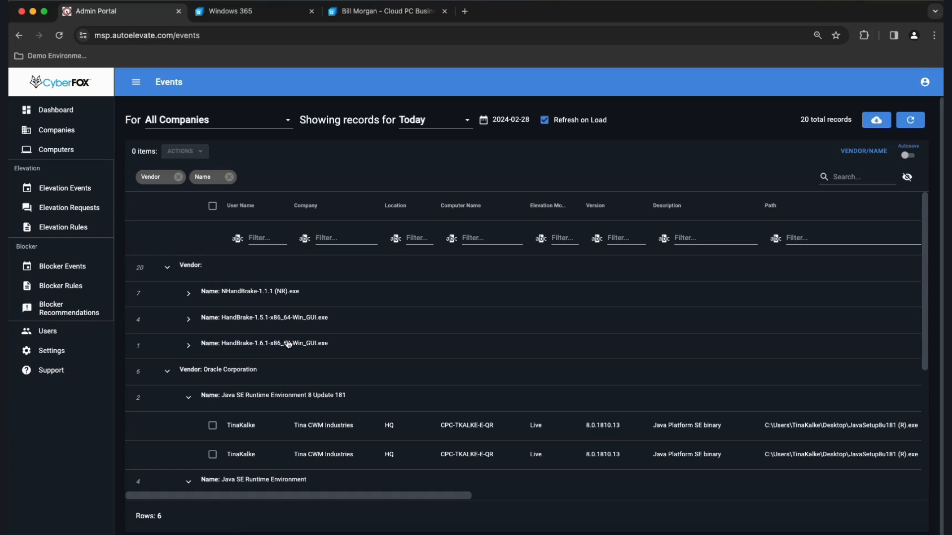
pyautogui.scroll(-1, 288, 344)
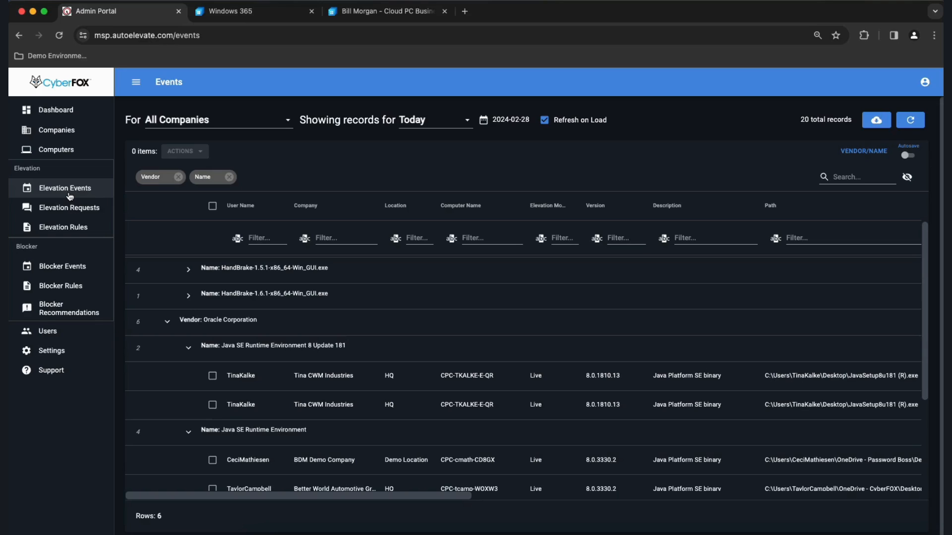
pyautogui.scroll(-1, 323, 366)
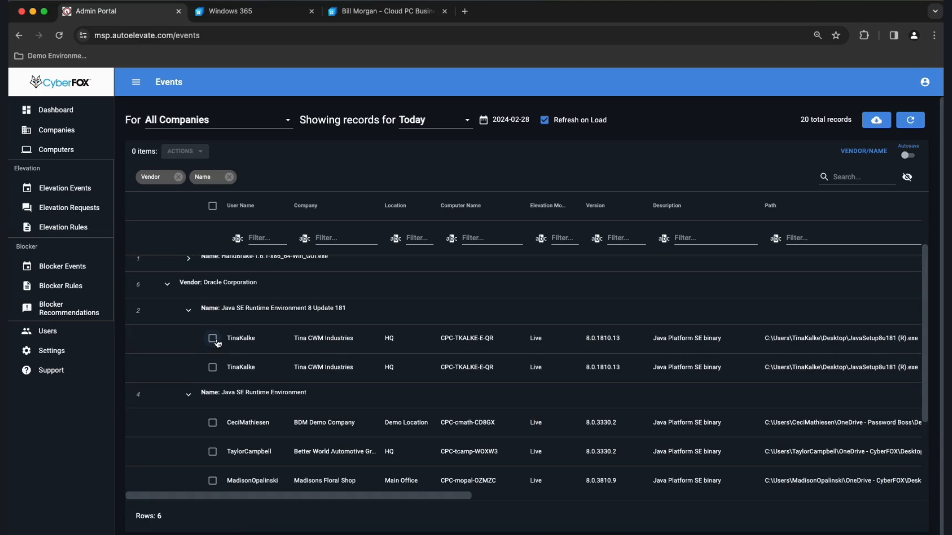
pyautogui.scroll(-1, 248, 377)
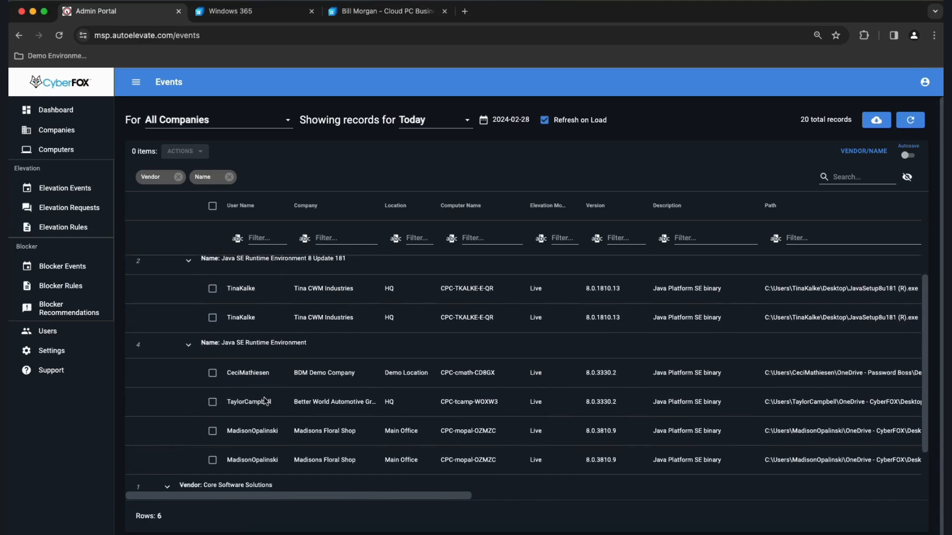
pyautogui.scroll(1, 266, 400)
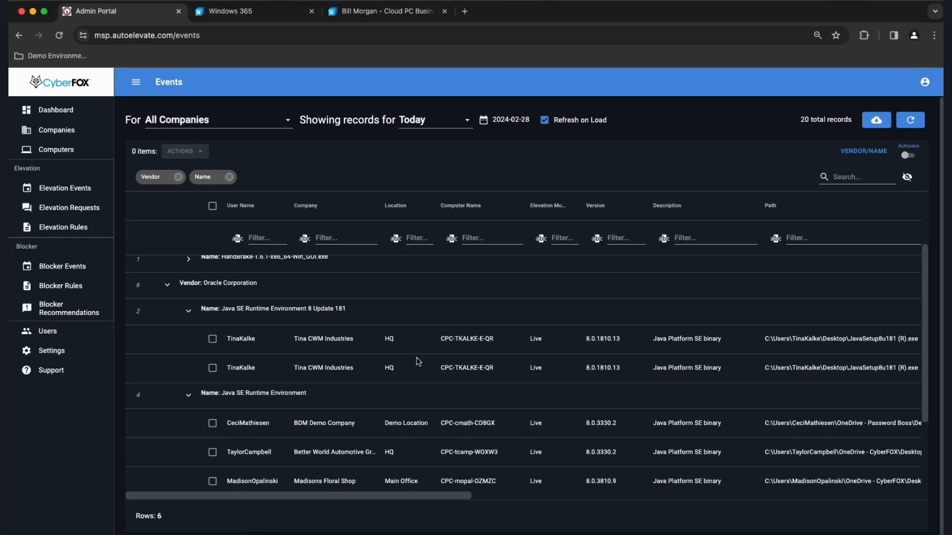
# Switch the events to the Vendor/Publisher/Name grid view and examine Oracle Corporation's first publisher thumbprint down to its individual Java events
pyautogui.click(856, 152)
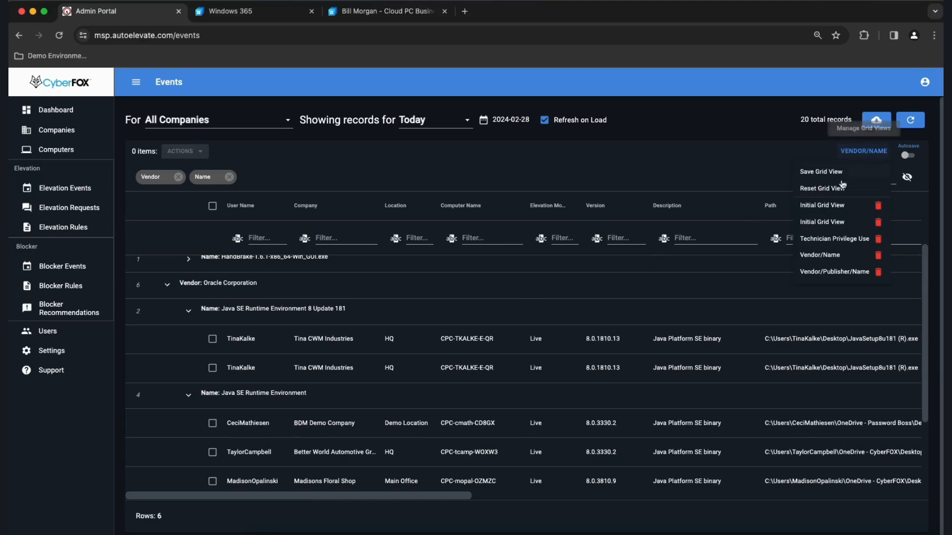
pyautogui.click(833, 272)
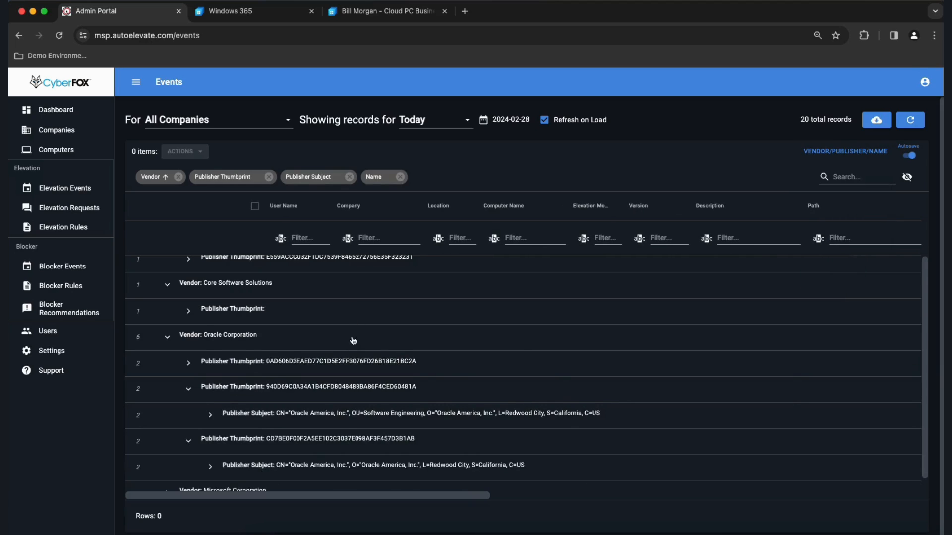
pyautogui.scroll(-1, 353, 341)
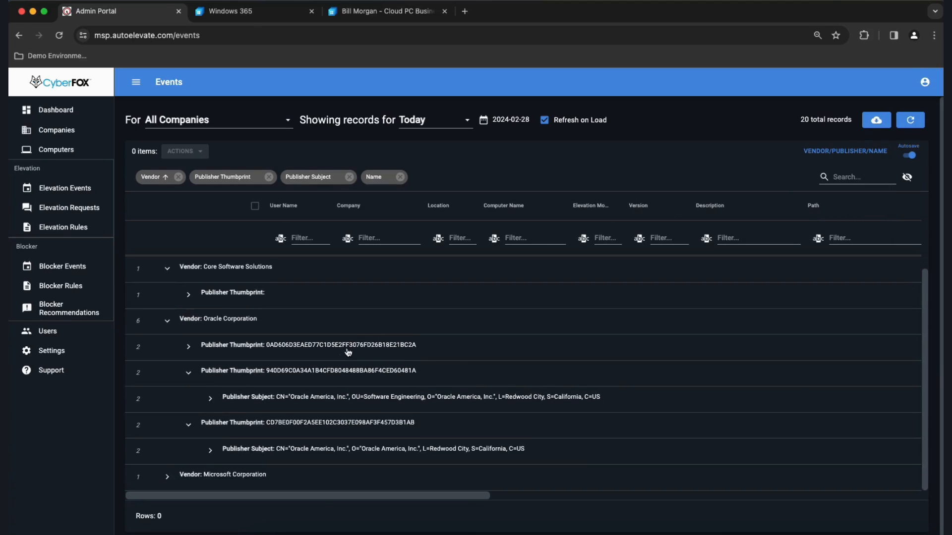
pyautogui.click(188, 347)
pyautogui.click(231, 398)
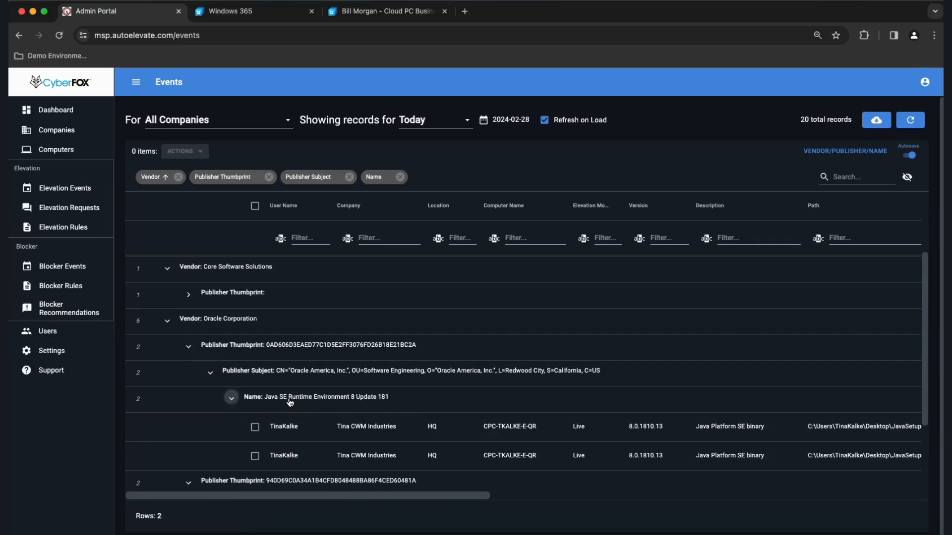
pyautogui.scroll(-3, 291, 403)
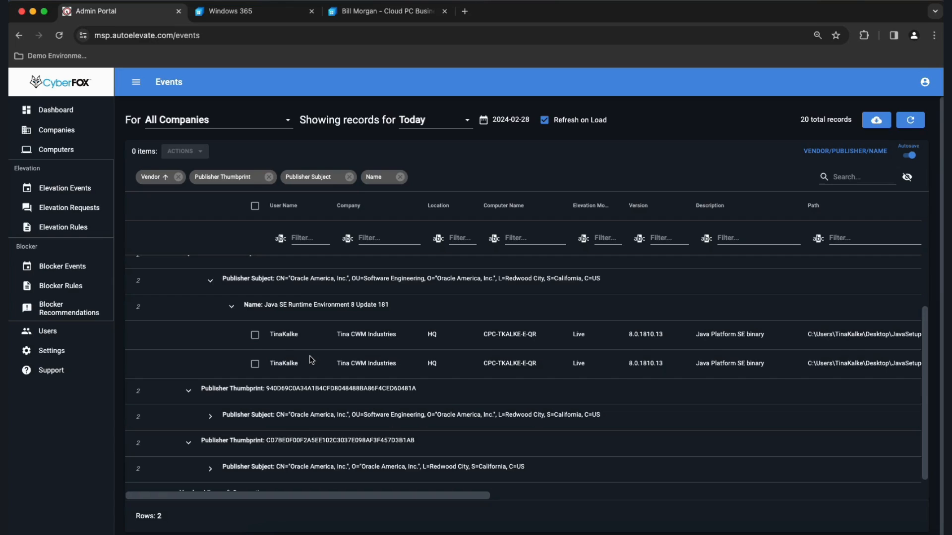
pyautogui.scroll(3, 310, 359)
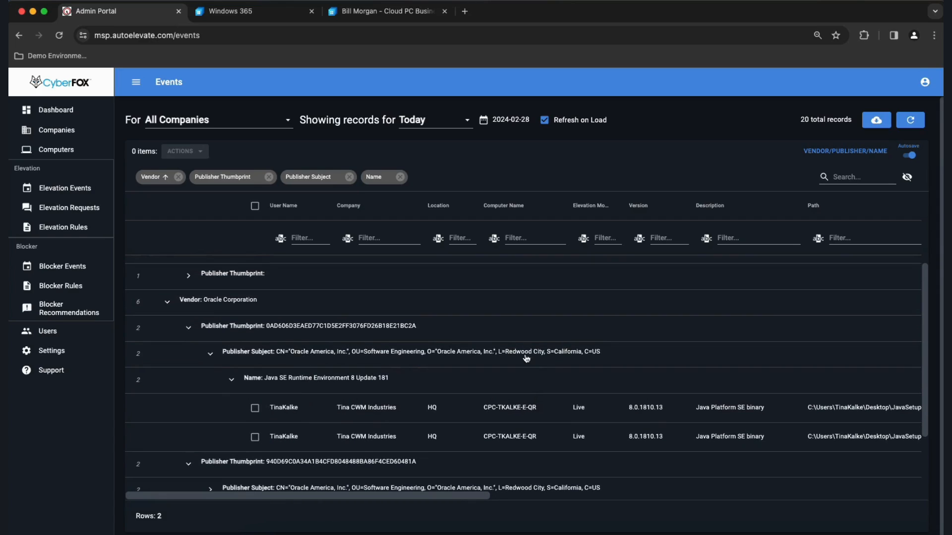
# Return the elevation events to the Vendor/Name grid view and bring up the Oracle Corporation Java events
pyautogui.click(847, 152)
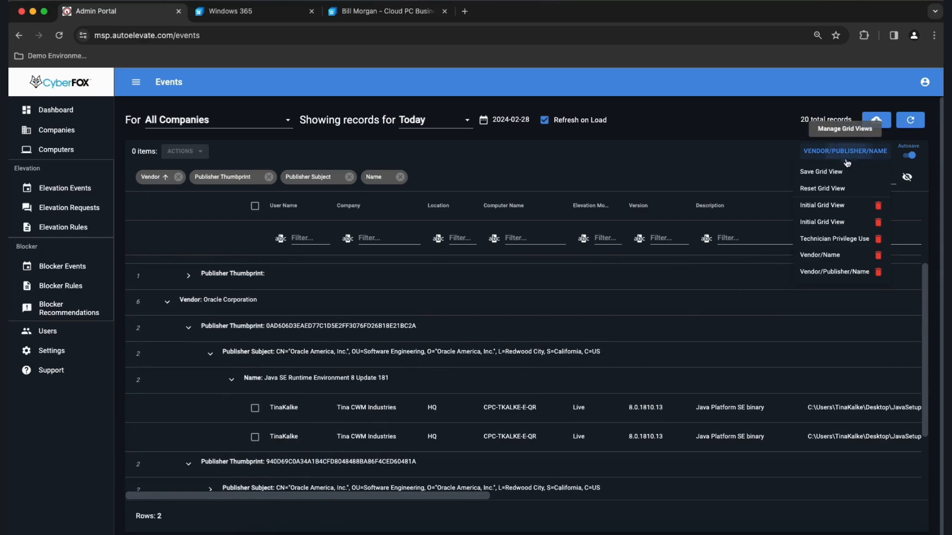
pyautogui.click(818, 255)
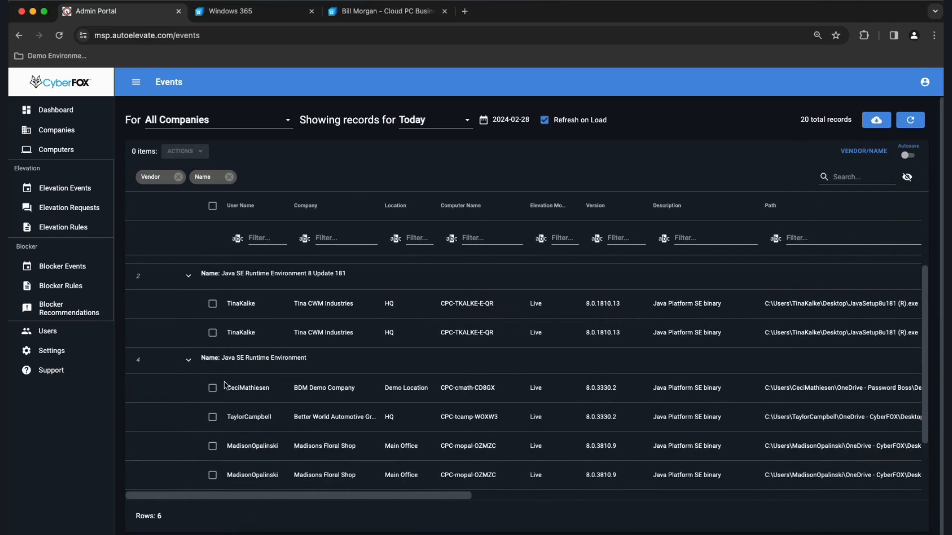
pyautogui.scroll(2, 230, 370)
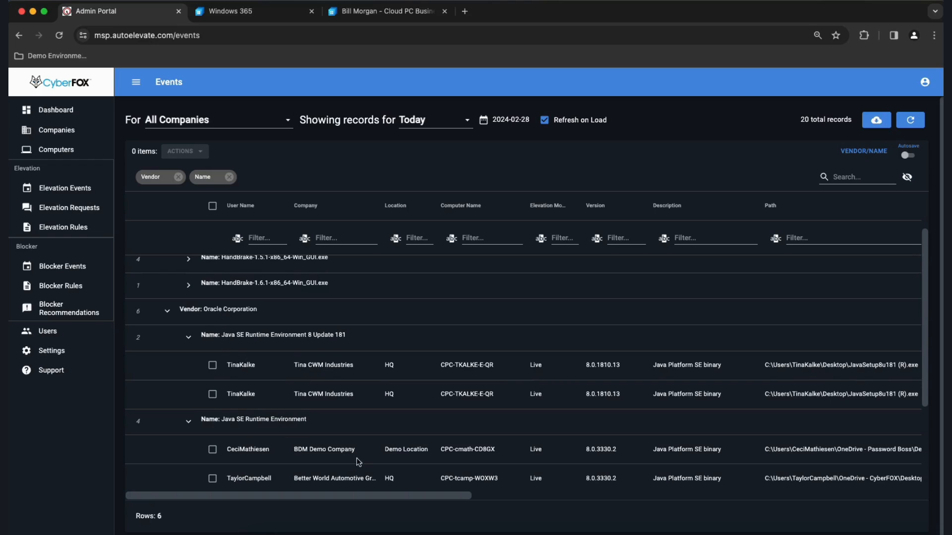
pyautogui.scroll(-1, 353, 457)
pyautogui.scroll(-1, 353, 457)
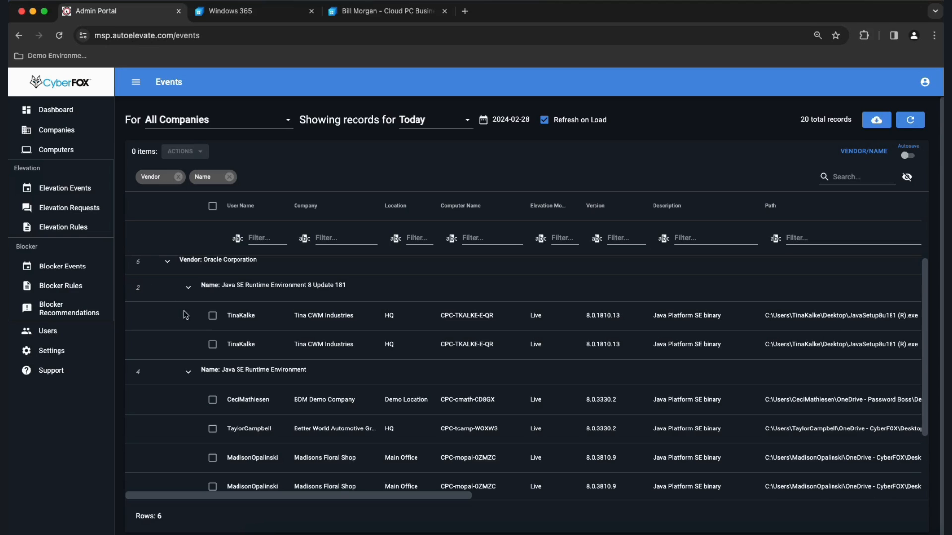
# Convert the first Java SE Runtime Environment 8 Update 181 event into a new elevation rule
pyautogui.click(213, 315)
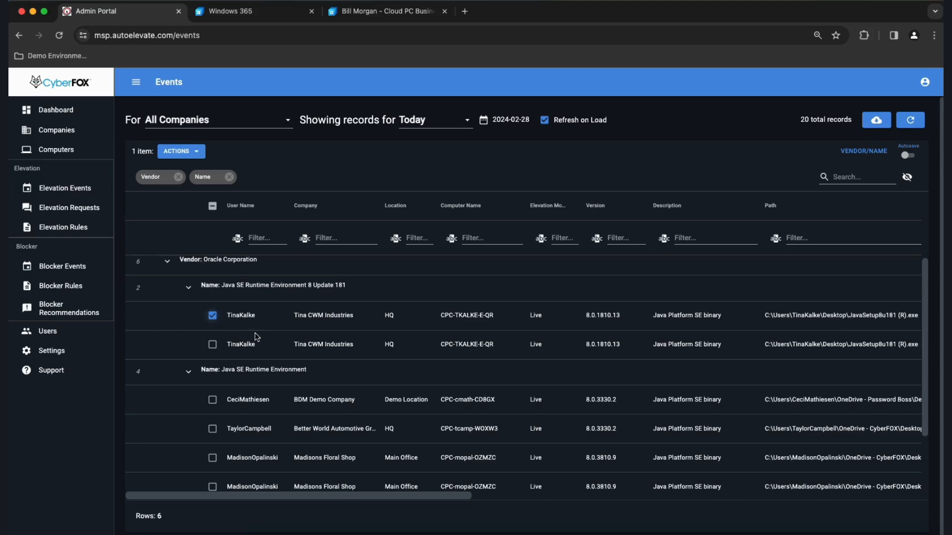
pyautogui.click(164, 151)
pyautogui.click(187, 159)
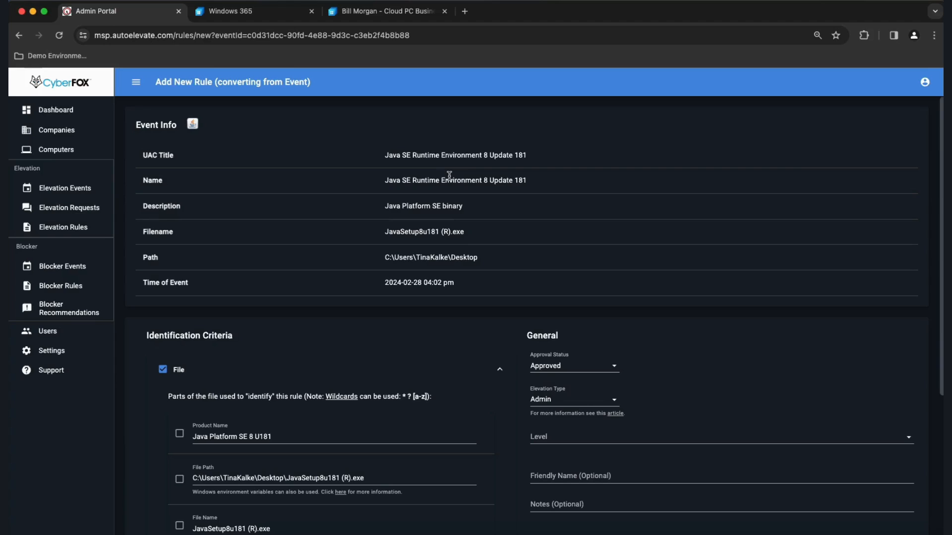
# Set the rule's file identification criteria to Product Name and File Path, excluding File Name and File Hashes
pyautogui.scroll(-2, 359, 340)
pyautogui.scroll(-5, 359, 341)
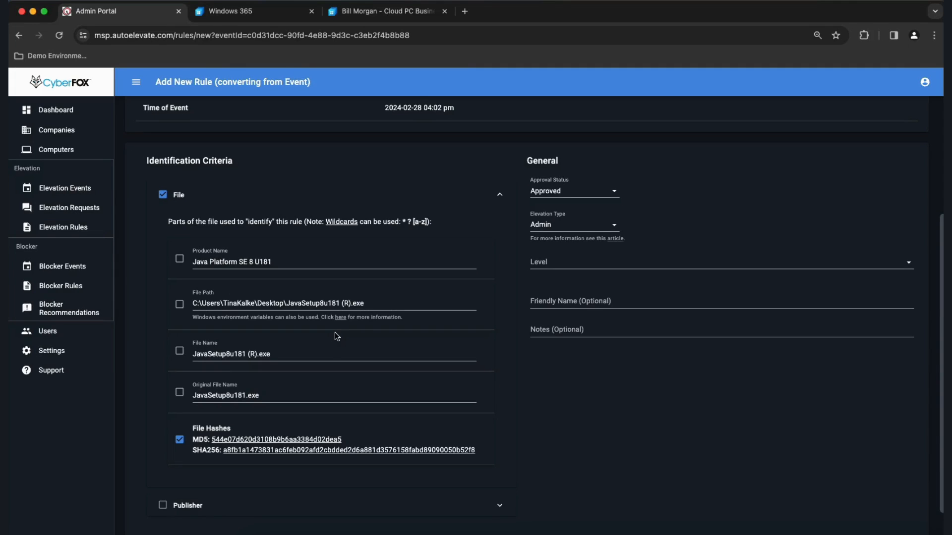
pyautogui.moveTo(271, 354); pyautogui.dragTo(176, 353)
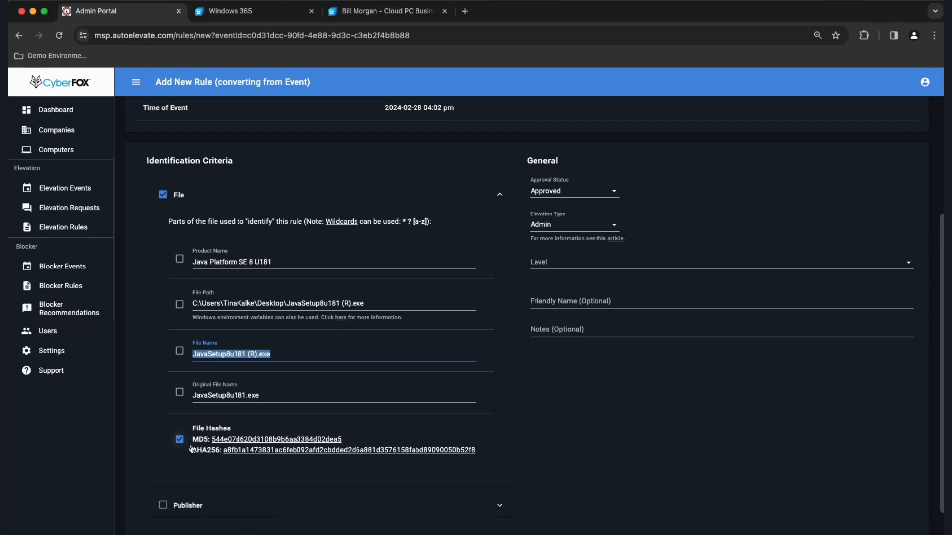
pyautogui.click(179, 351)
pyautogui.click(179, 440)
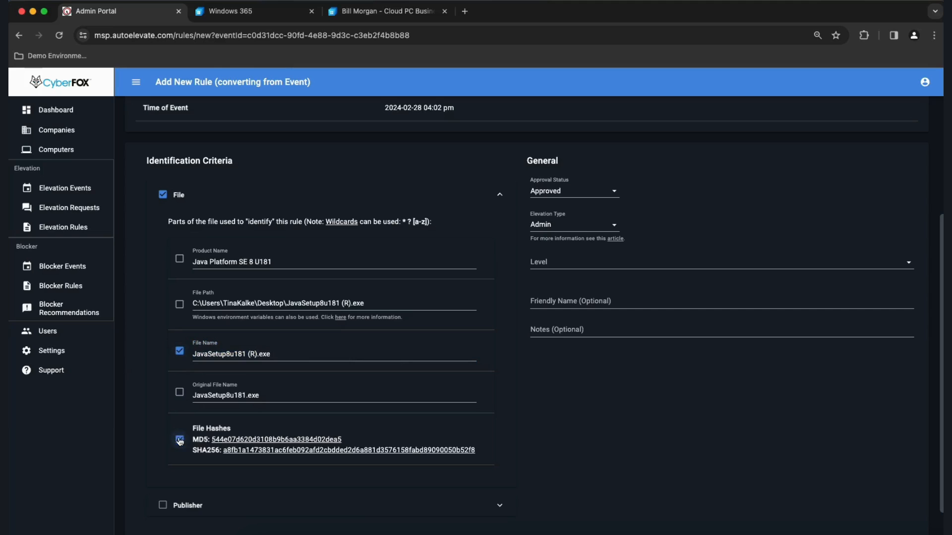
pyautogui.click(180, 259)
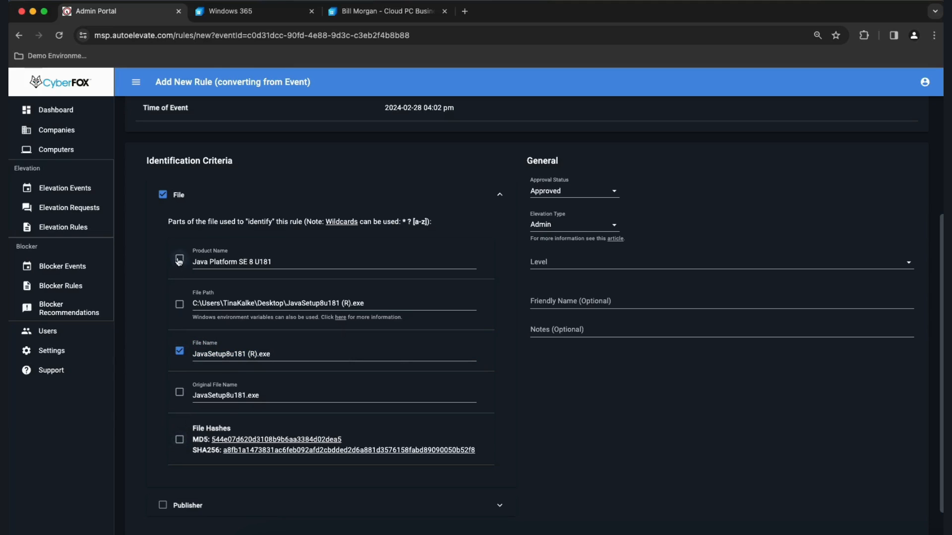
pyautogui.click(179, 352)
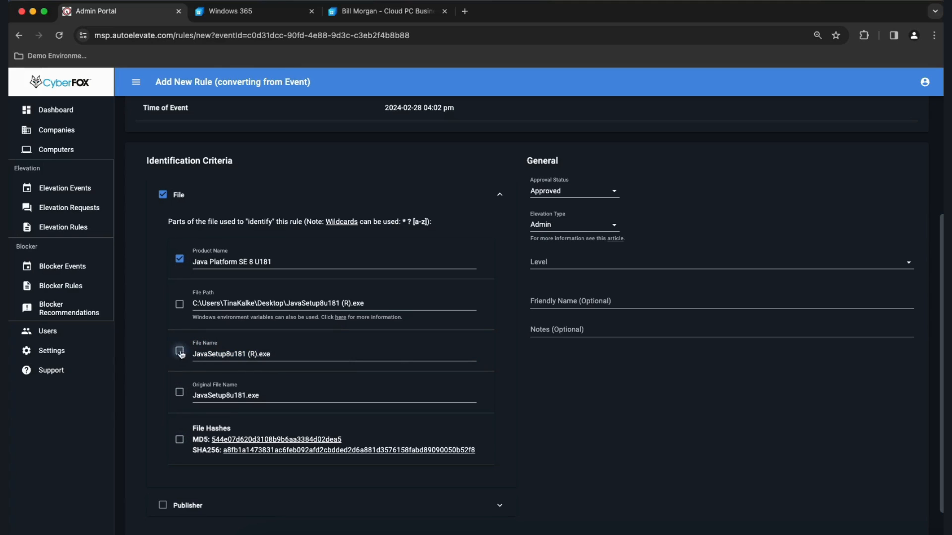
pyautogui.click(179, 304)
pyautogui.scroll(-2, 236, 371)
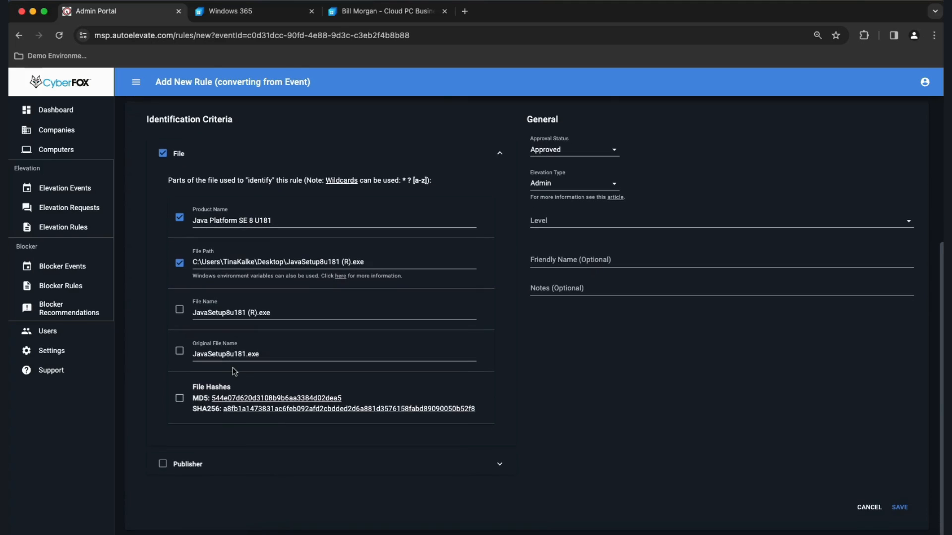
# Include the Publisher in the rule's identification criteria and decline to view the incoming elevation request
pyautogui.click(356, 468)
pyautogui.scroll(-3, 357, 468)
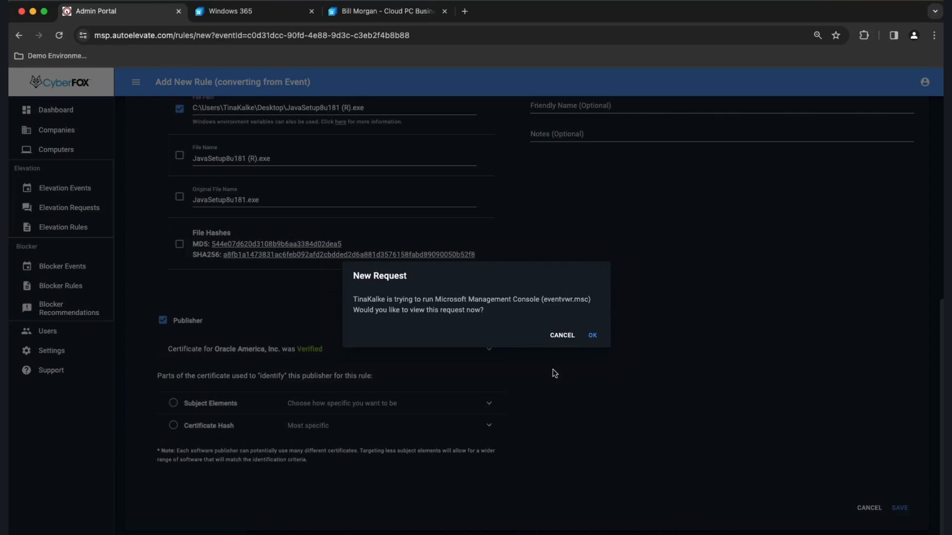
pyautogui.click(559, 337)
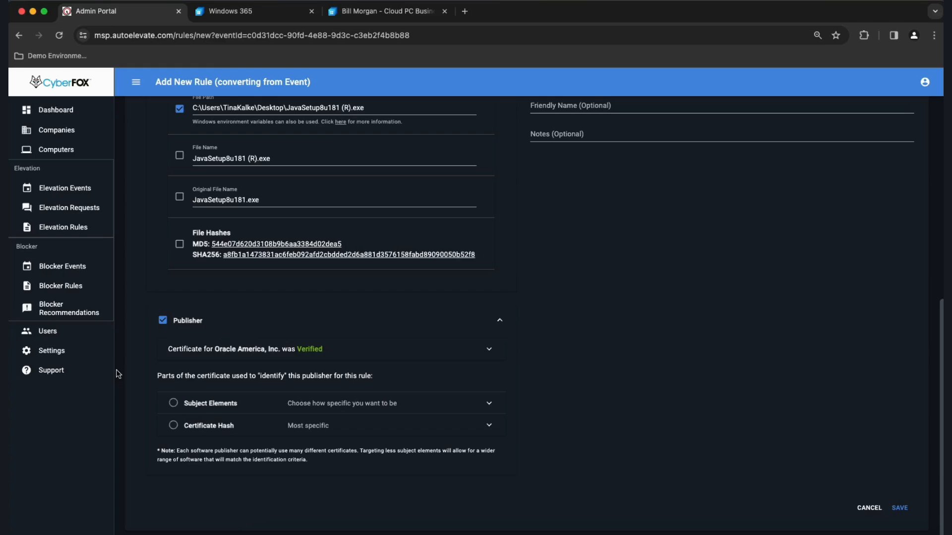
# Identify the publisher by the certificate's CN, O, L, S and C Subject Elements, leaving OU out
pyautogui.click(224, 427)
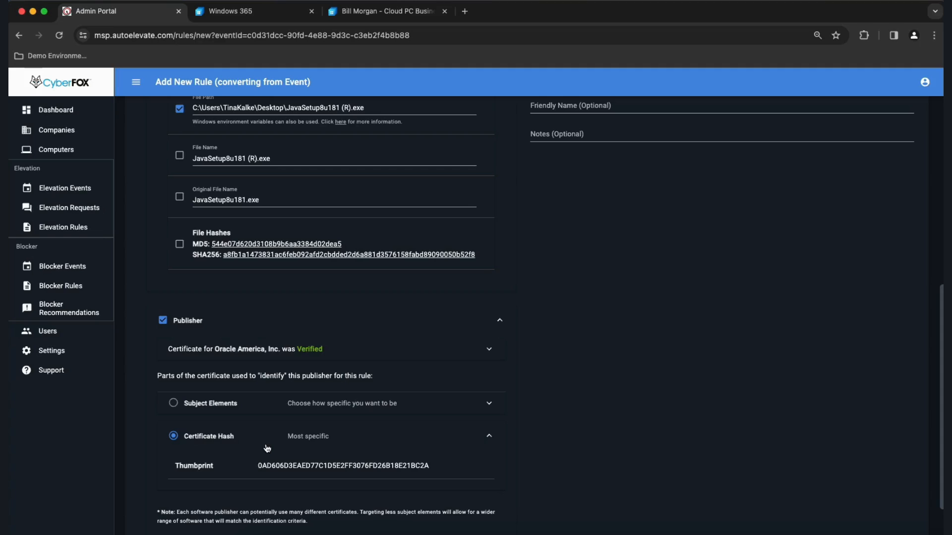
pyautogui.click(182, 410)
pyautogui.scroll(-3, 211, 441)
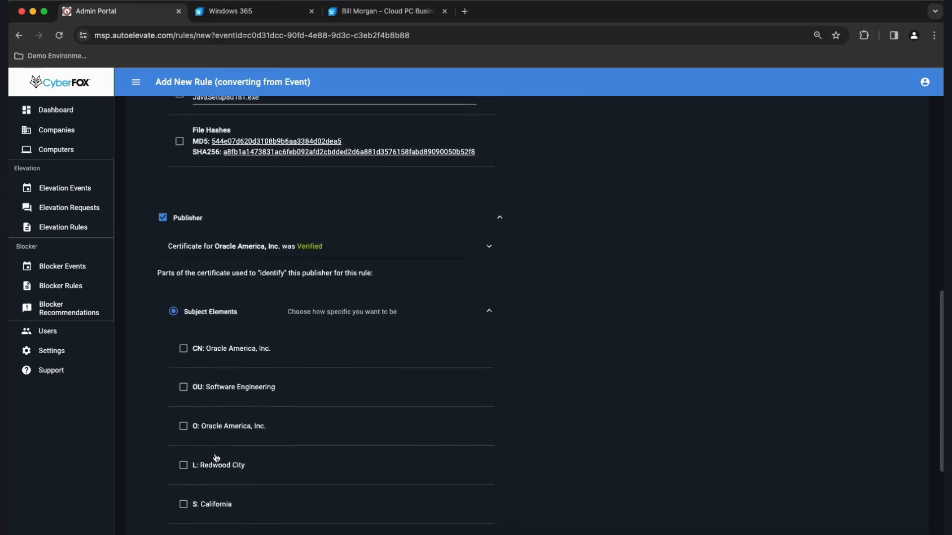
pyautogui.click(183, 298)
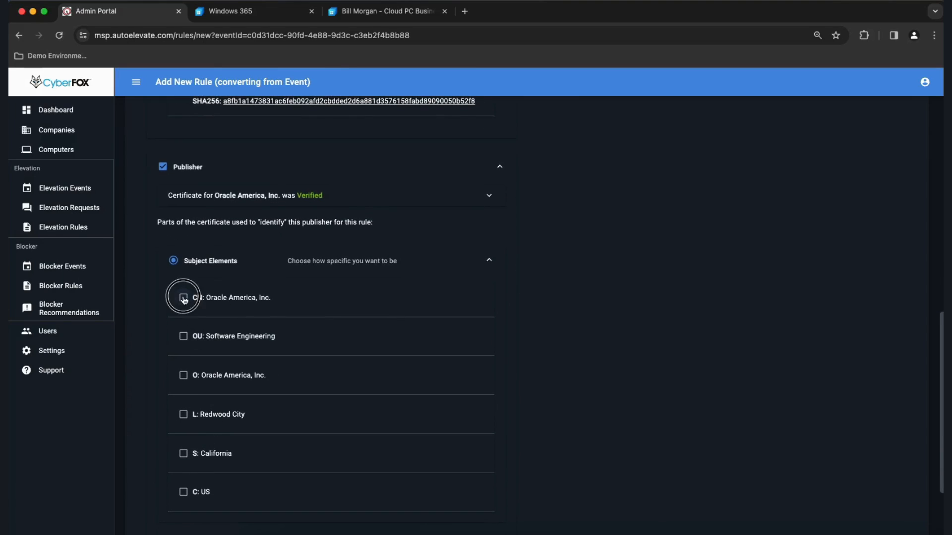
pyautogui.click(183, 376)
pyautogui.click(183, 415)
pyautogui.doubleClick(183, 452)
pyautogui.click(183, 492)
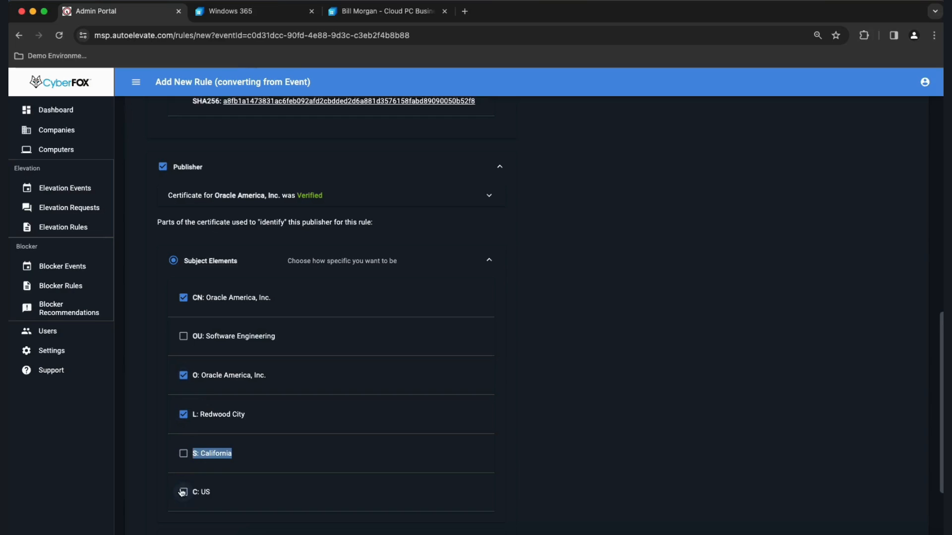
pyautogui.click(184, 453)
# Exclude File Path from the file identification criteria and set the Product Name to the wildcard "Java Platform*"
pyautogui.scroll(5, 307, 407)
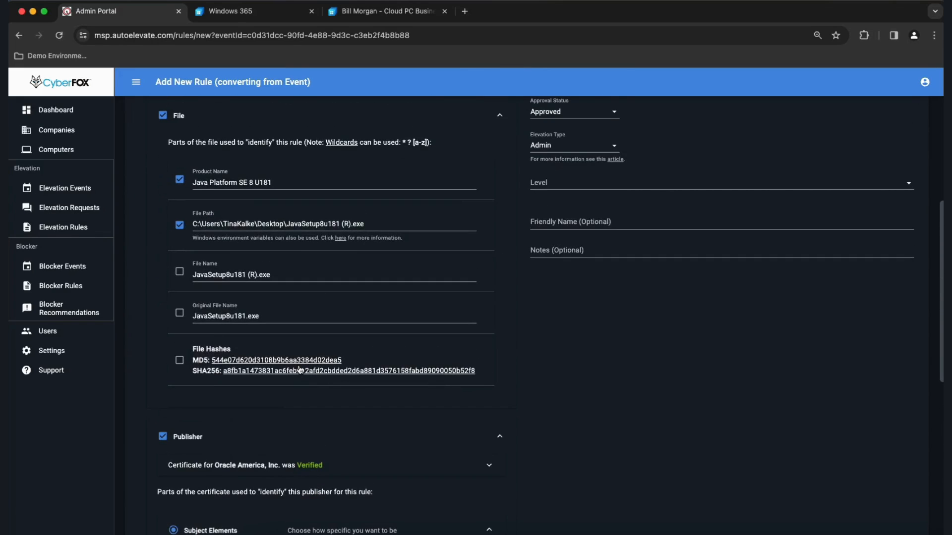
pyautogui.click(179, 226)
pyautogui.scroll(-4, 226, 341)
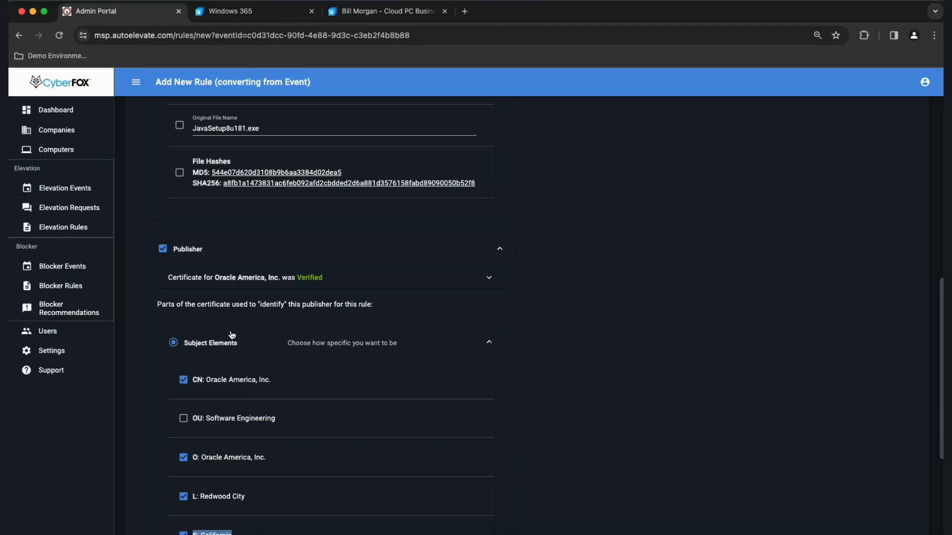
pyautogui.scroll(5, 232, 336)
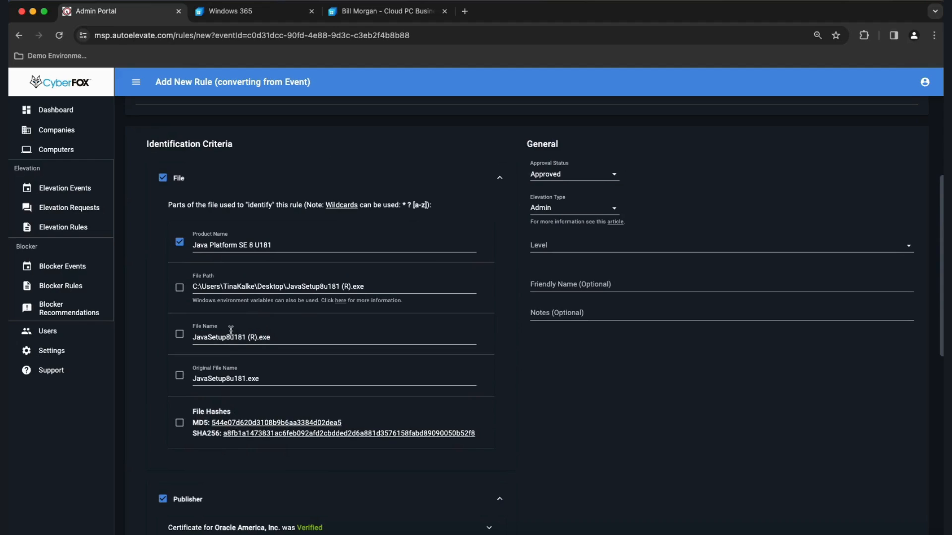
pyautogui.click(313, 244)
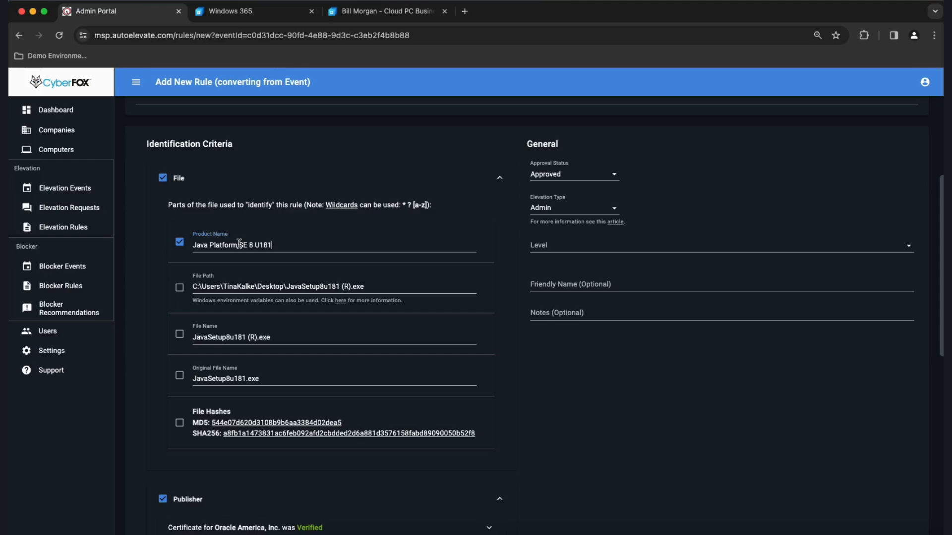
pyautogui.moveTo(239, 244); pyautogui.dragTo(277, 243)
pyautogui.press('BackSpace')
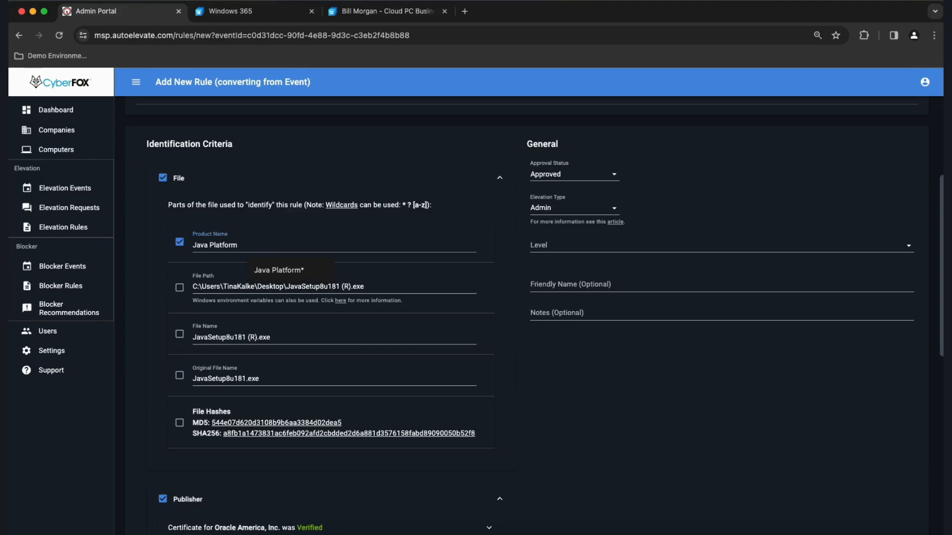
pyautogui.write('*')
# Examine the rule's available Approval Status, Elevation Type and Level options without changing any of them
pyautogui.click(550, 175)
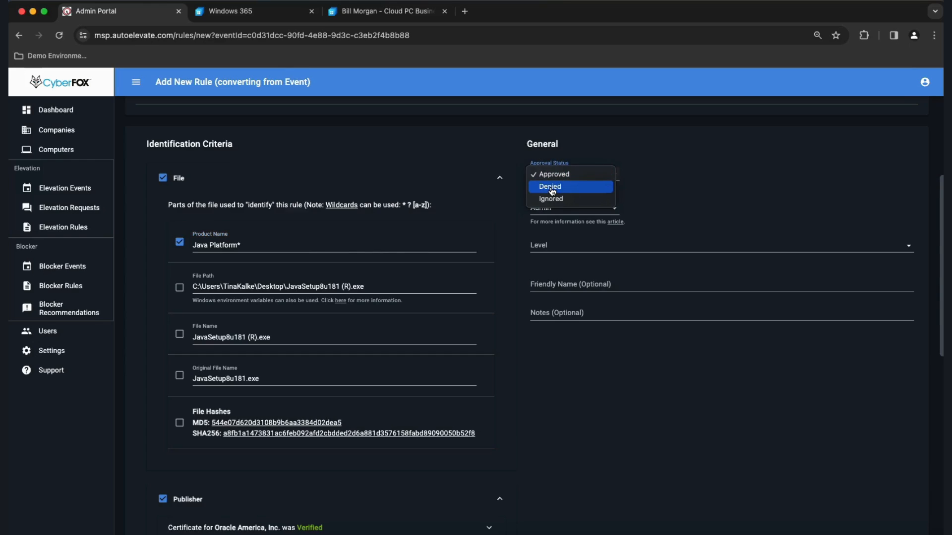
pyautogui.click(666, 169)
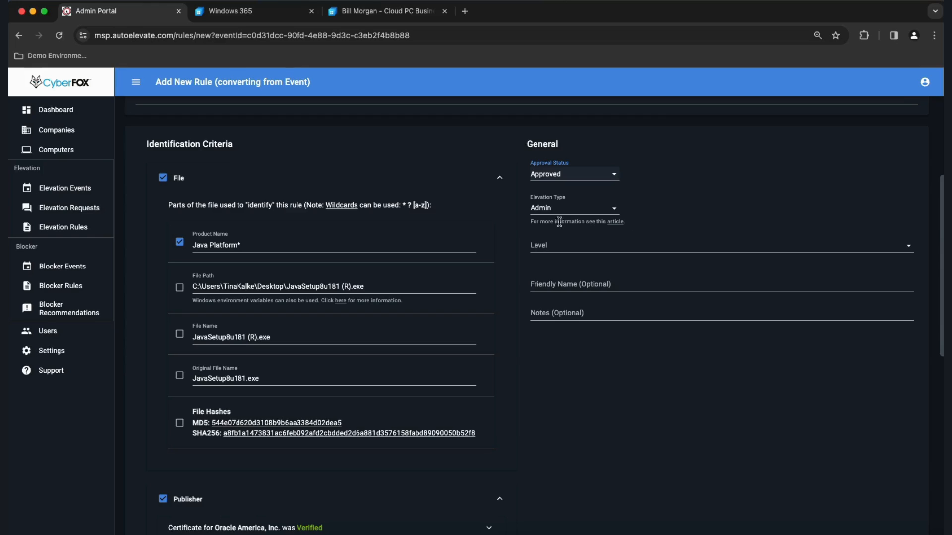
pyautogui.click(550, 210)
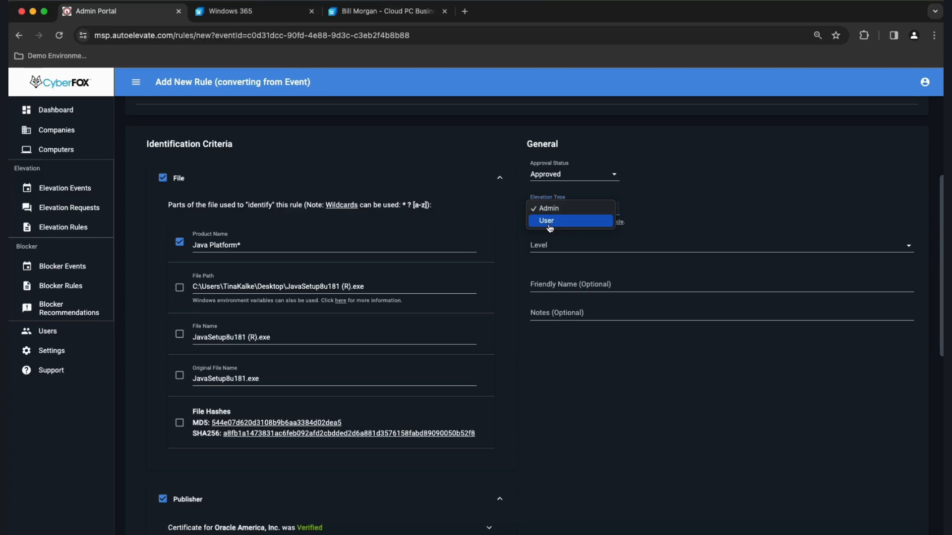
pyautogui.click(706, 211)
pyautogui.click(615, 248)
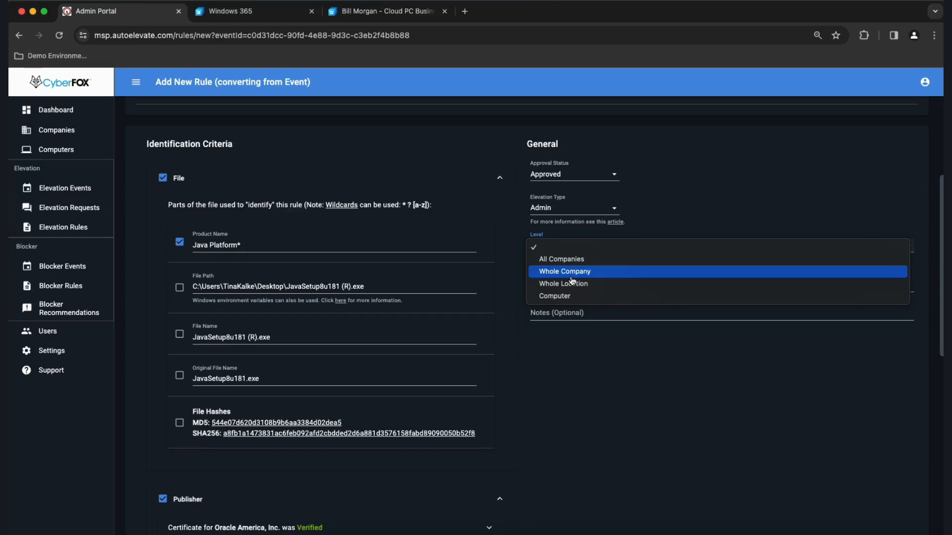
pyautogui.click(593, 386)
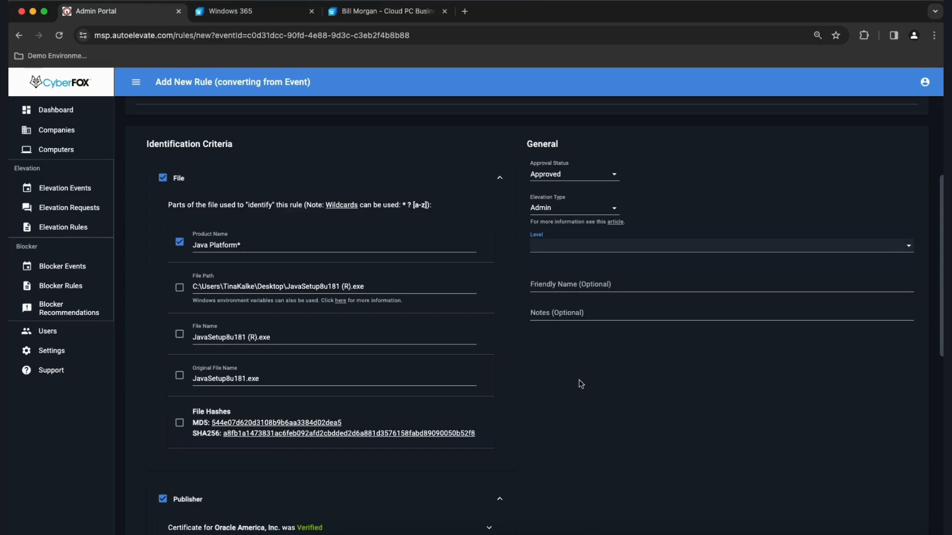
# Open the elevation rules and expand the nested All Companies groups to list their rules
pyautogui.click(63, 227)
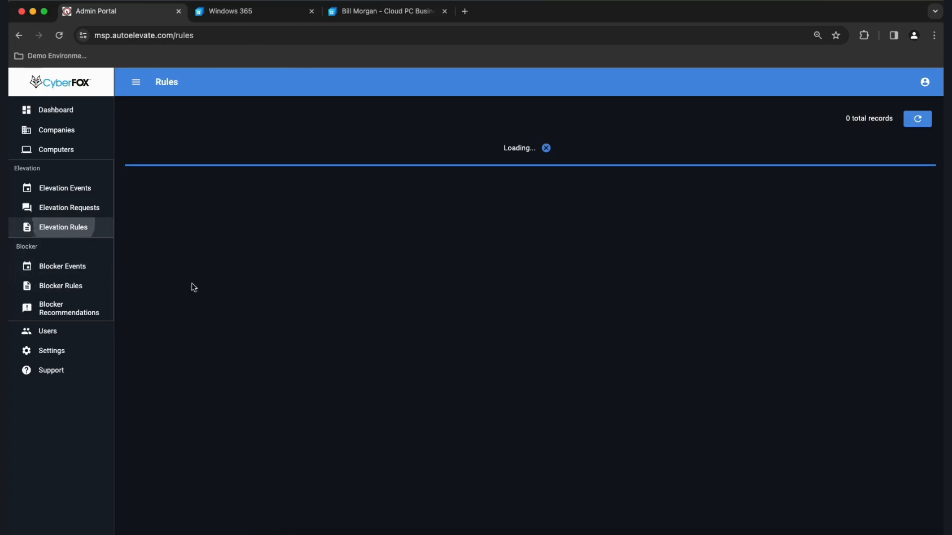
pyautogui.click(205, 264)
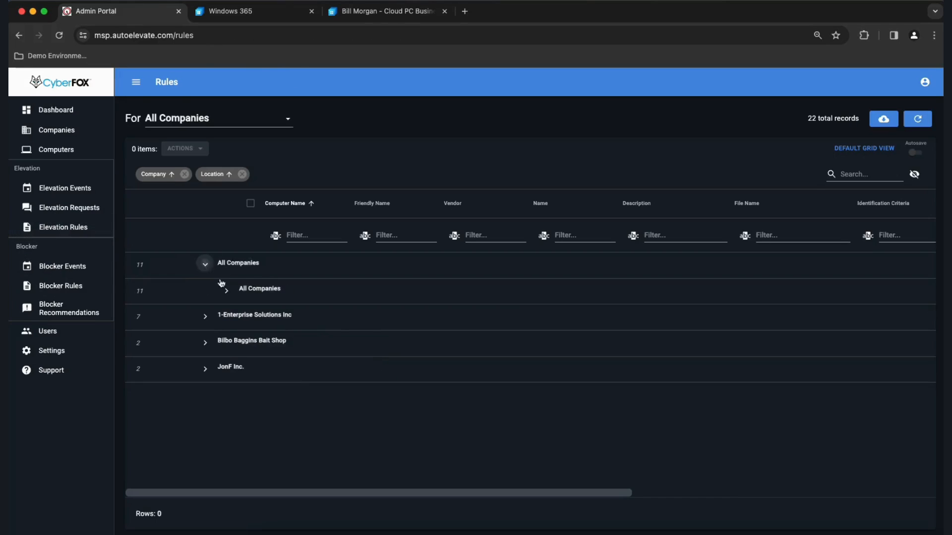
pyautogui.click(226, 290)
pyautogui.scroll(-2, 298, 395)
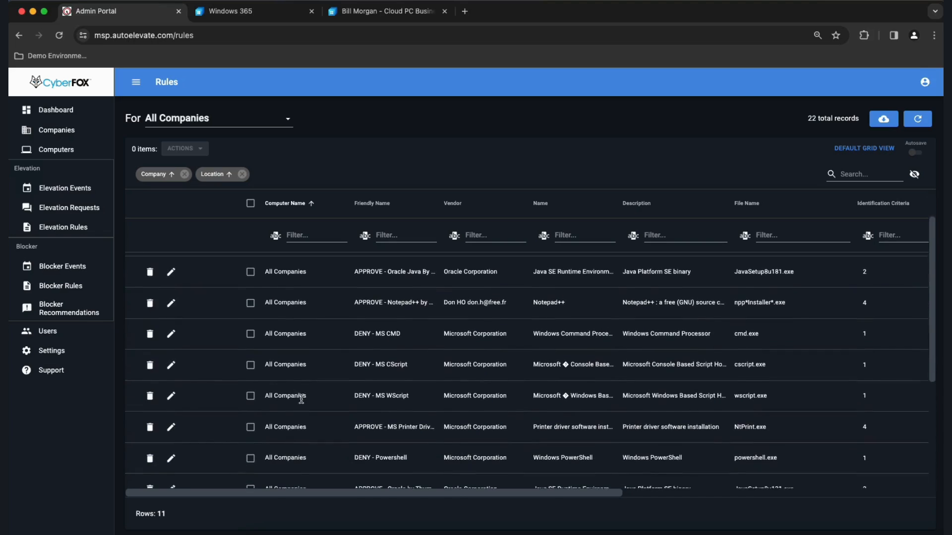
# Widen the Friendly Name column and look through the All Companies rules
pyautogui.moveTo(439, 204); pyautogui.dragTo(557, 223)
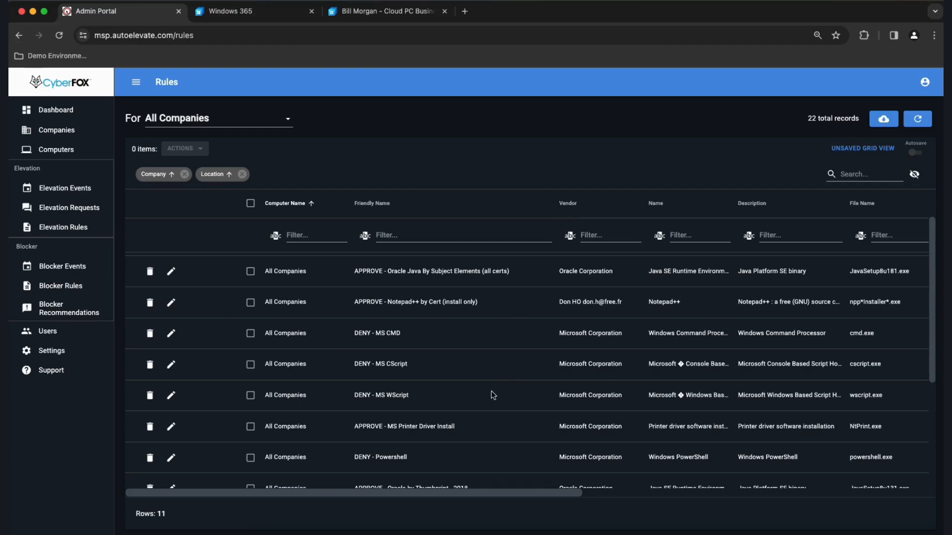
pyautogui.scroll(-1, 419, 359)
pyautogui.scroll(-2, 419, 359)
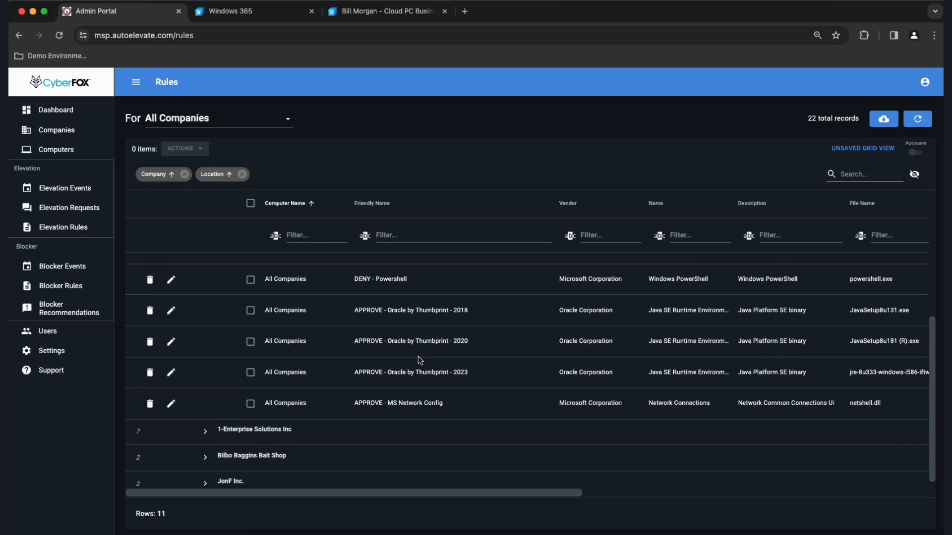
pyautogui.scroll(4, 417, 364)
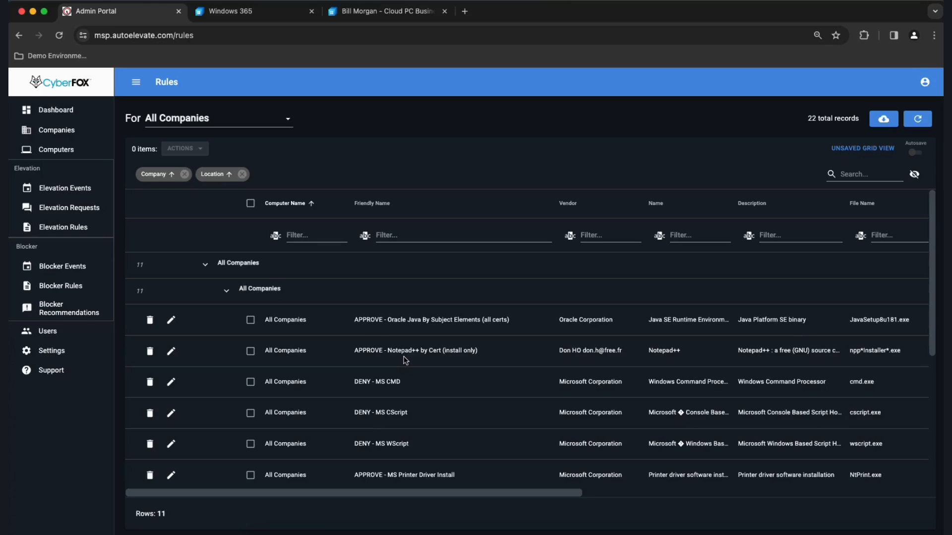
# Switch to the Windows 365 Cloud PC, run TESetup.exe and agree to install TextEdit 3.0
pyautogui.click(377, 12)
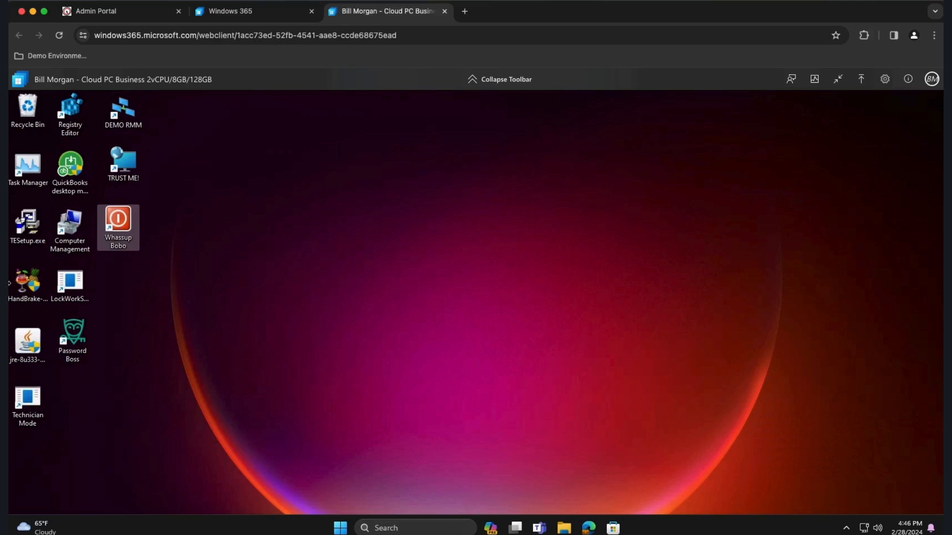
pyautogui.doubleClick(22, 221)
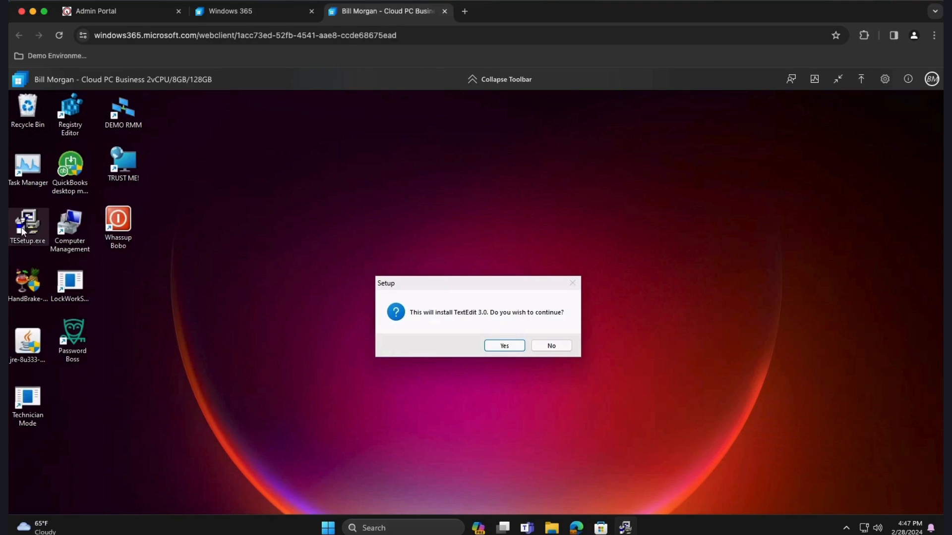
pyautogui.click(504, 347)
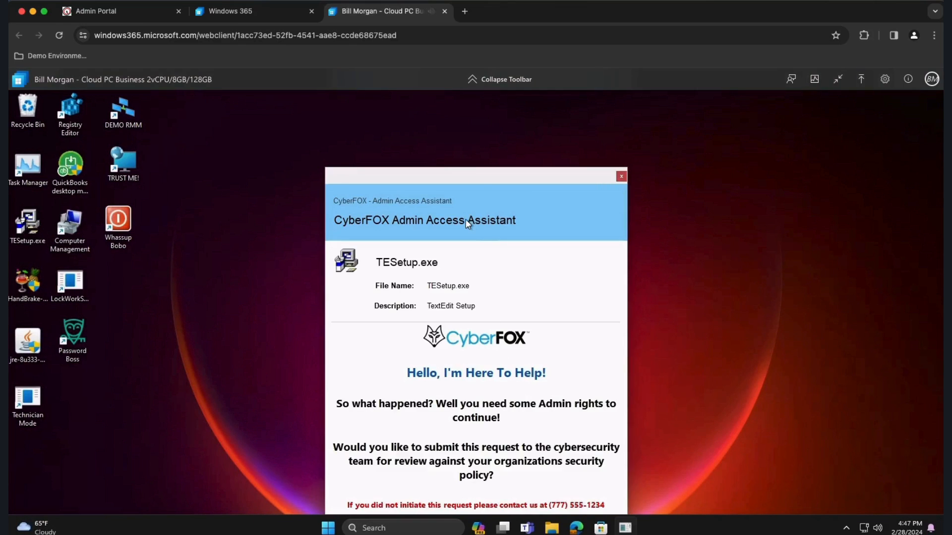
# Submit the TESetup.exe admin access request for security review and dismiss the ticket notice
pyautogui.moveTo(457, 176); pyautogui.dragTo(461, 104)
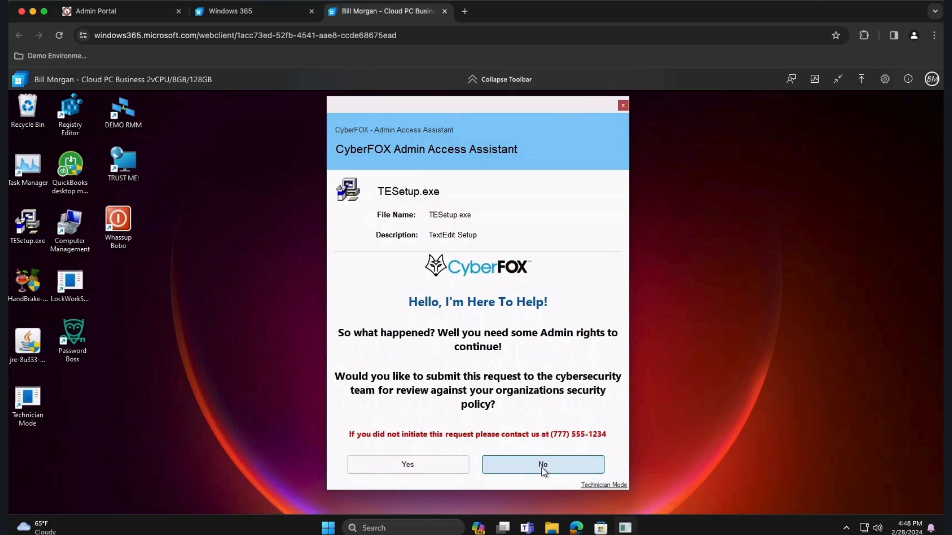
pyautogui.click(426, 466)
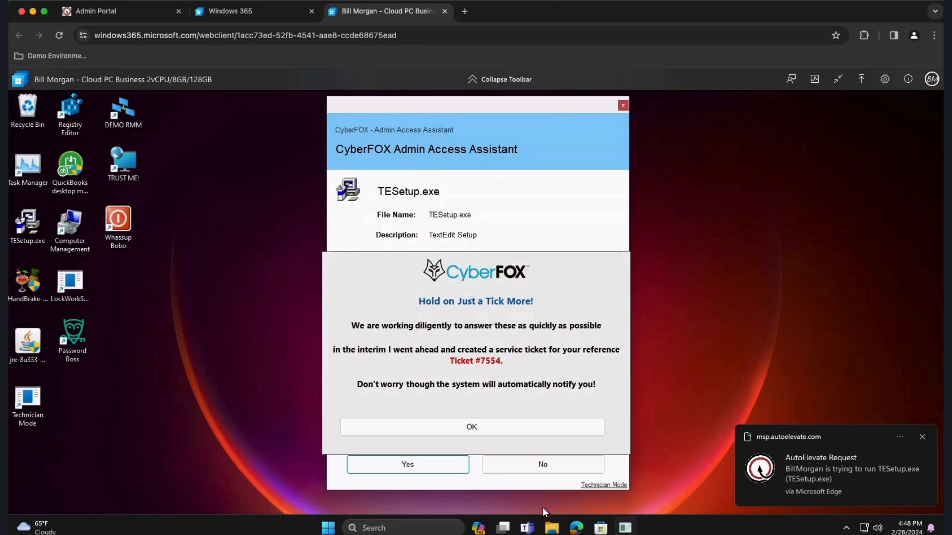
pyautogui.click(504, 431)
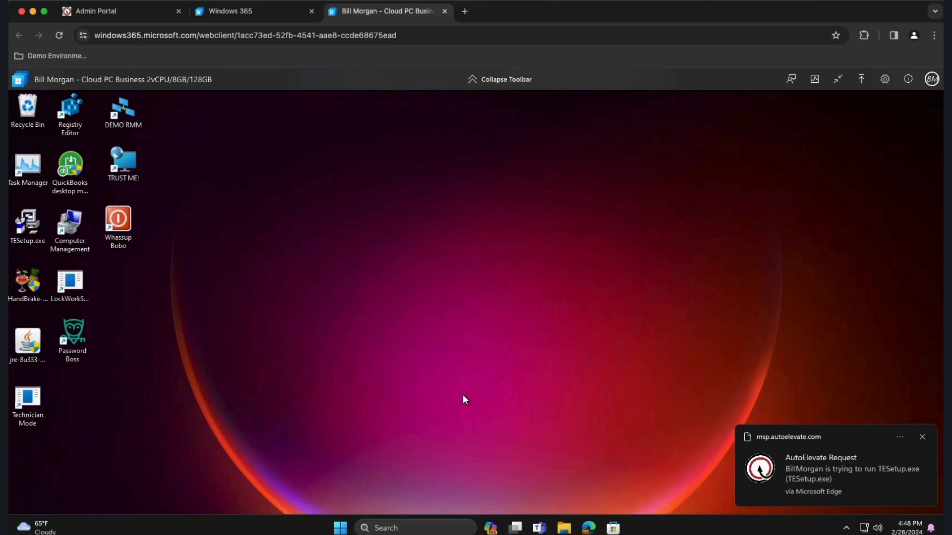
# Return to the AutoElevate Admin Portal and open the pending TESetup.exe elevation request to examine its details and security checks
pyautogui.click(119, 11)
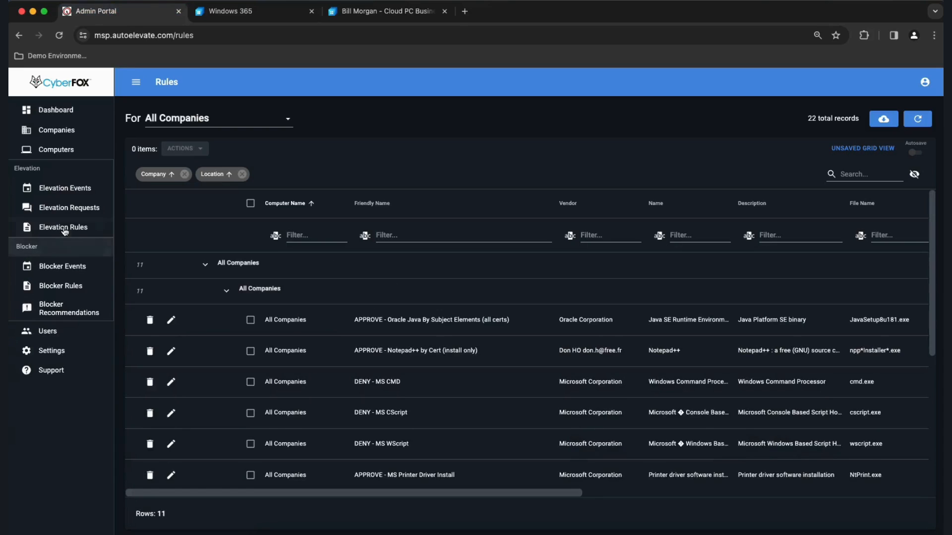
pyautogui.click(68, 210)
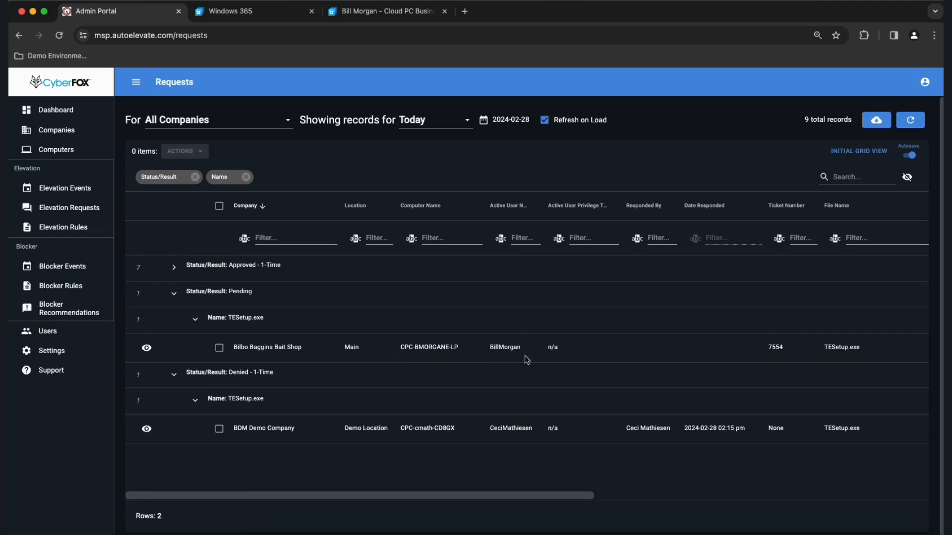
pyautogui.moveTo(513, 348); pyautogui.dragTo(489, 350)
pyautogui.click(146, 348)
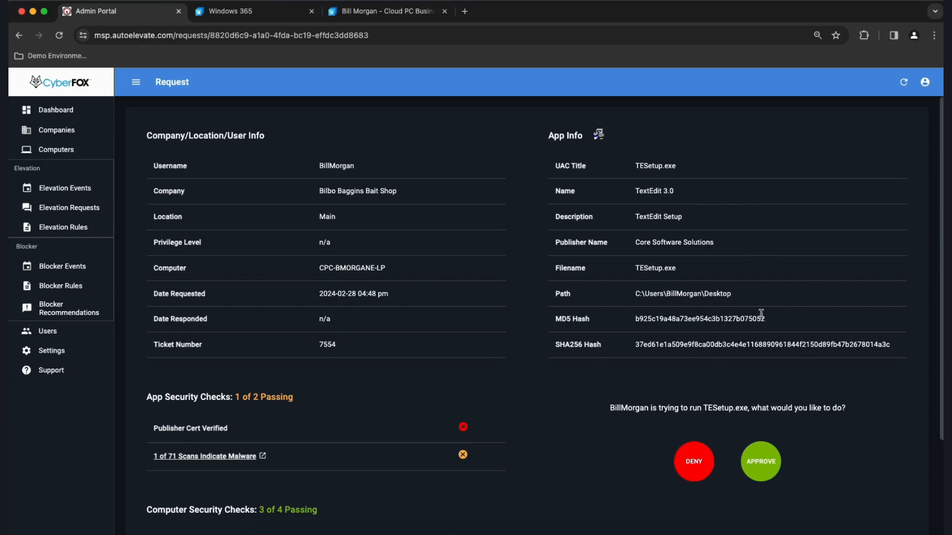
pyautogui.scroll(-1, 639, 333)
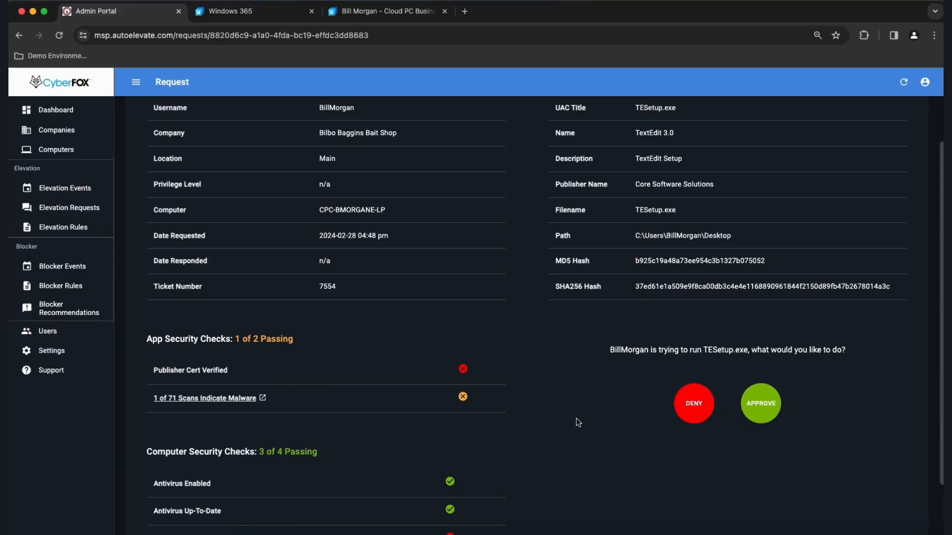
# Deny the TESetup.exe request with the denial scope This Request (1 Time)
pyautogui.click(693, 405)
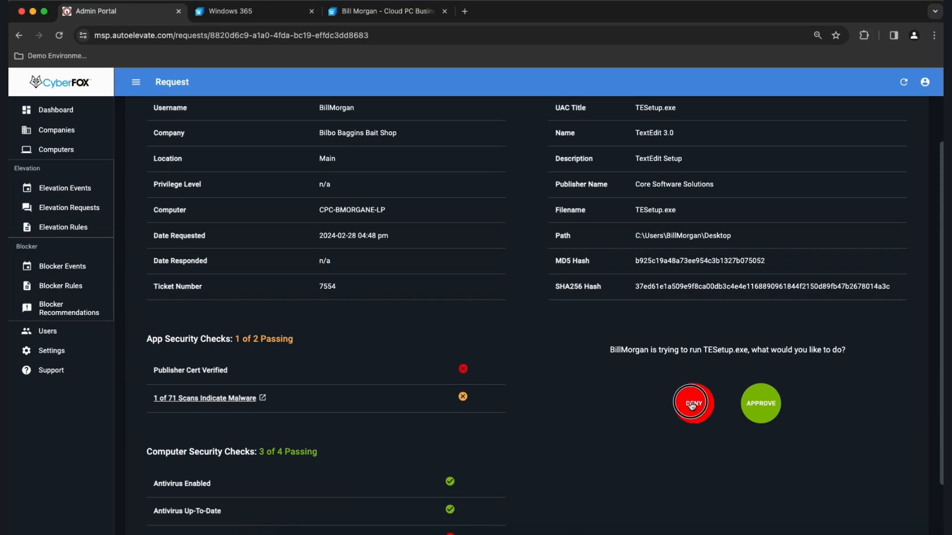
pyautogui.click(515, 305)
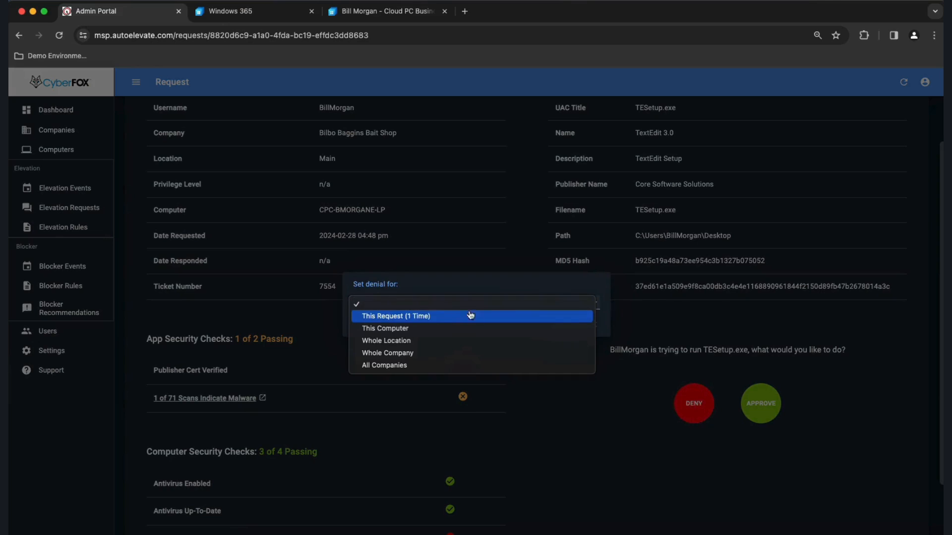
pyautogui.click(431, 316)
pyautogui.click(516, 309)
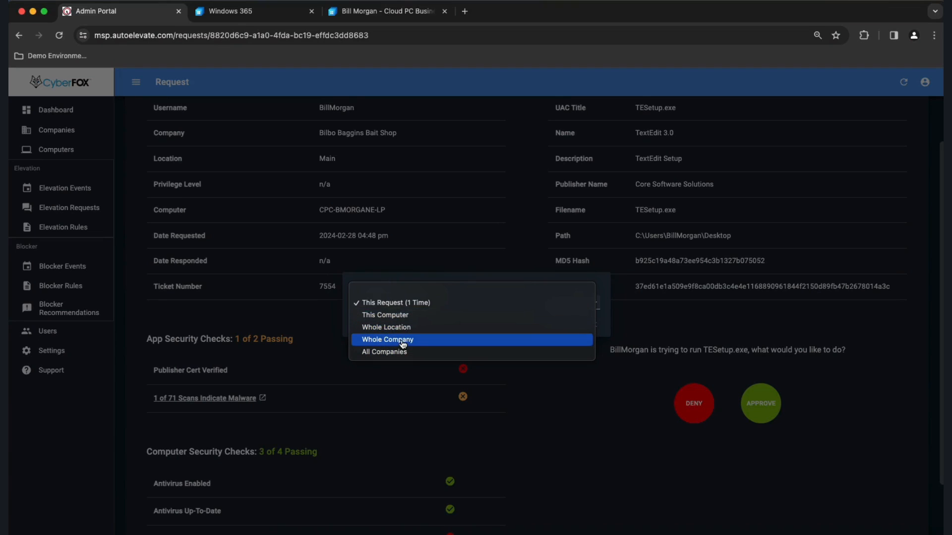
pyautogui.click(427, 306)
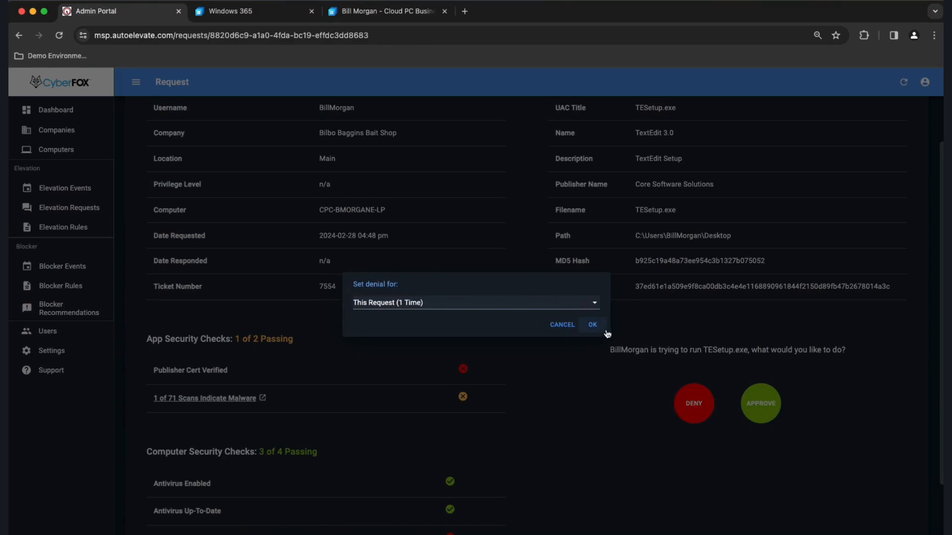
pyautogui.click(591, 326)
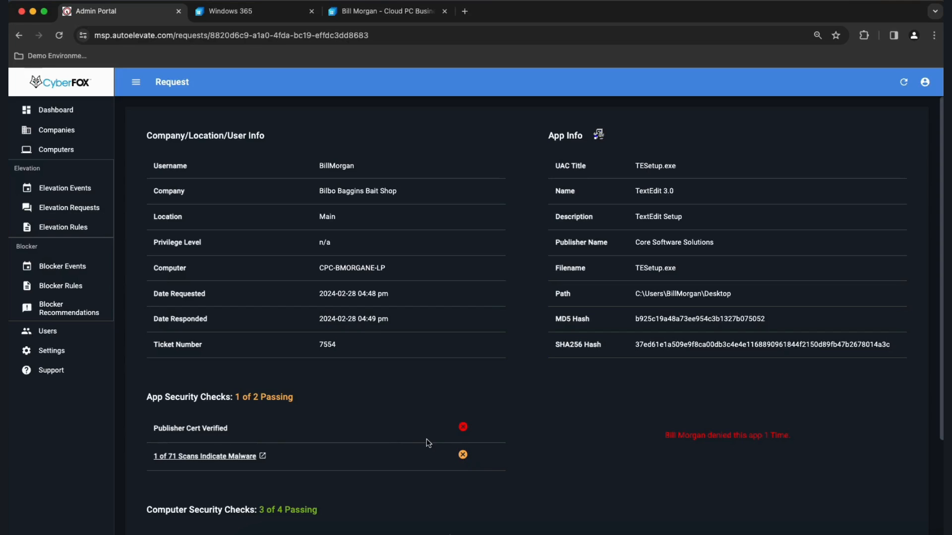
# Open the VirusTotal scan report for TESetup.exe and examine its file details, history and signature verification
pyautogui.click(236, 457)
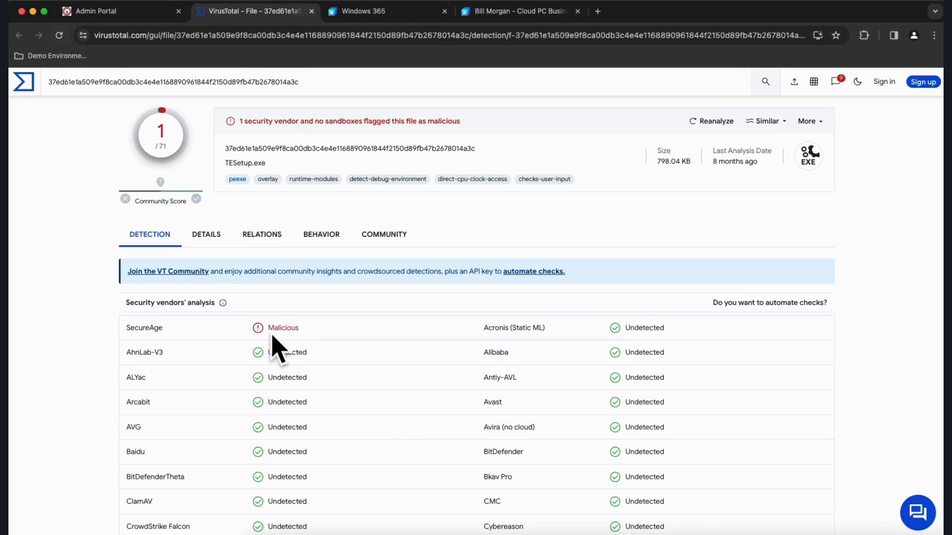
pyautogui.click(197, 237)
pyautogui.scroll(-8, 192, 409)
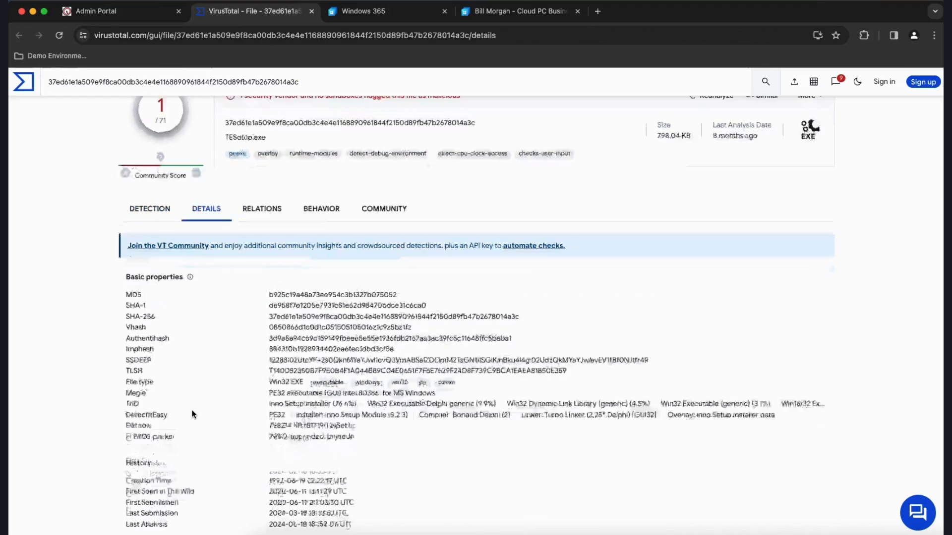
pyautogui.tripleClick(172, 417)
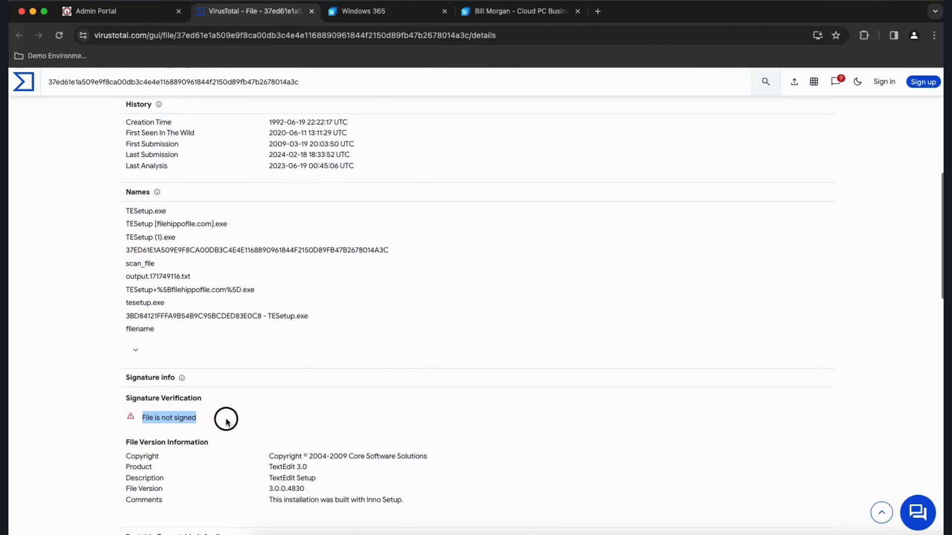
pyautogui.scroll(3, 274, 380)
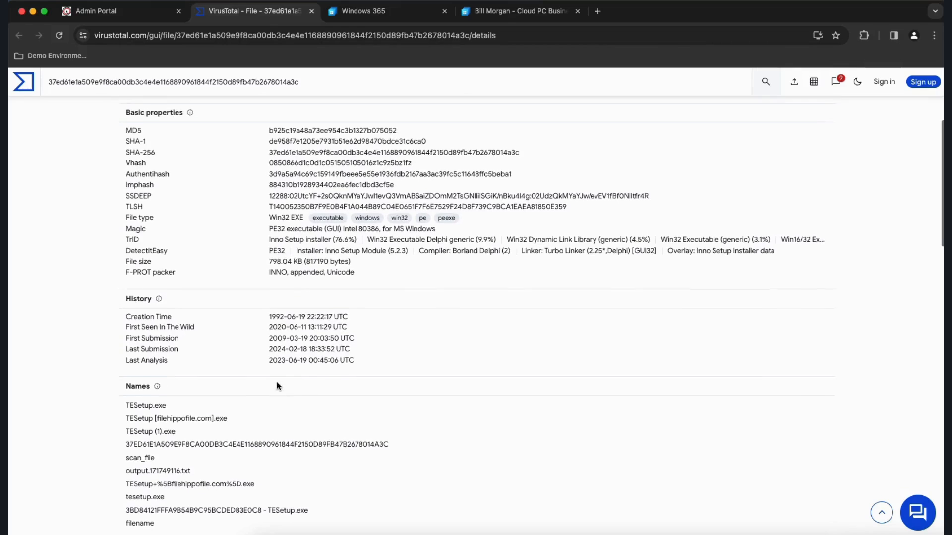
pyautogui.scroll(-8, 225, 375)
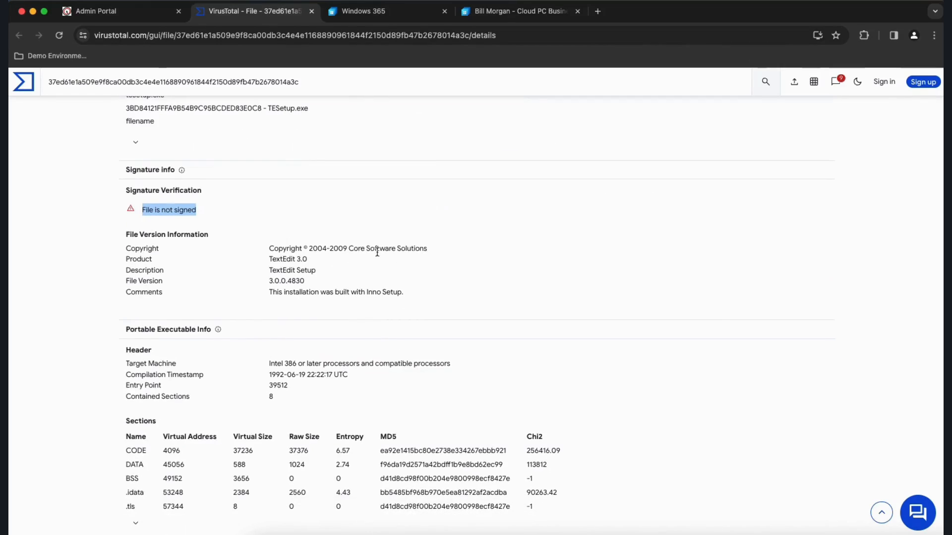
pyautogui.scroll(6, 221, 204)
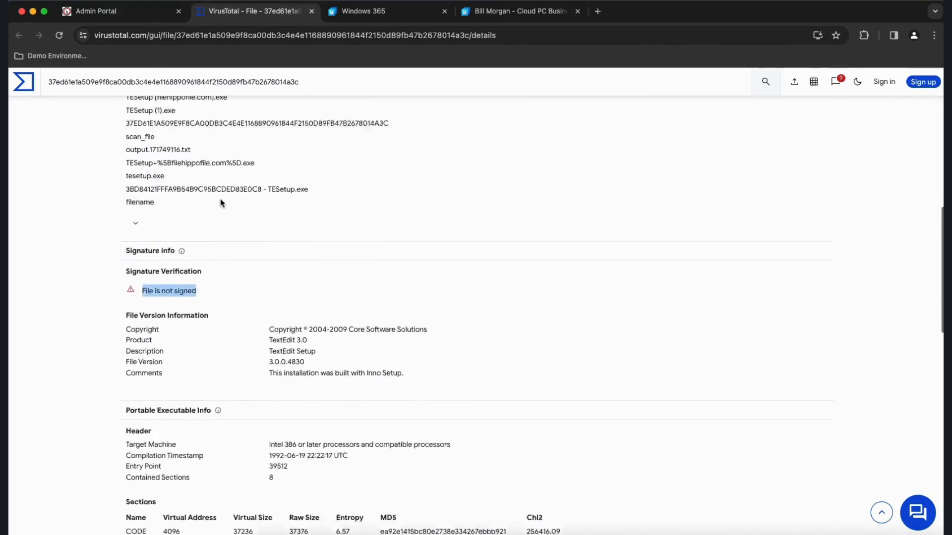
# Switch to the Windows 365 Cloud PC and dismiss the request denied notice for TESetup.exe
pyautogui.click(117, 13)
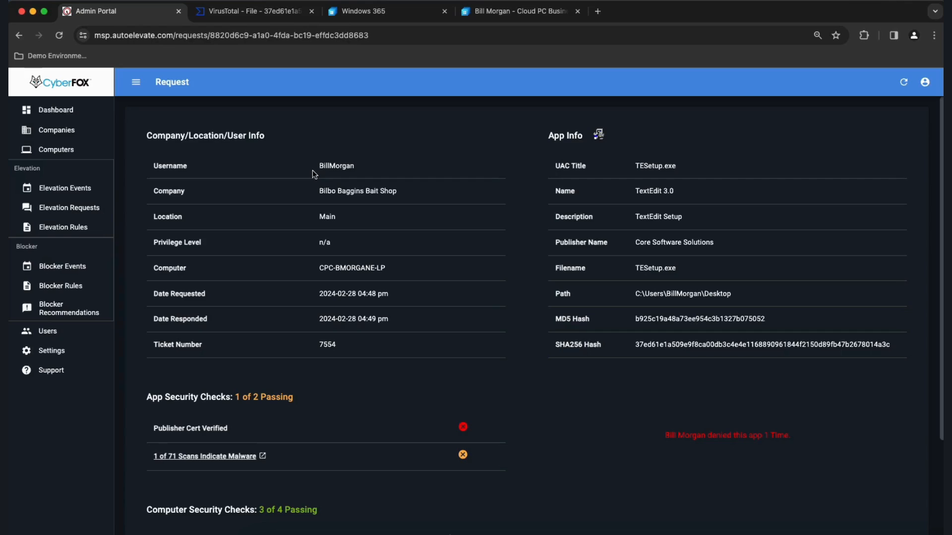
pyautogui.click(356, 13)
pyautogui.click(518, 12)
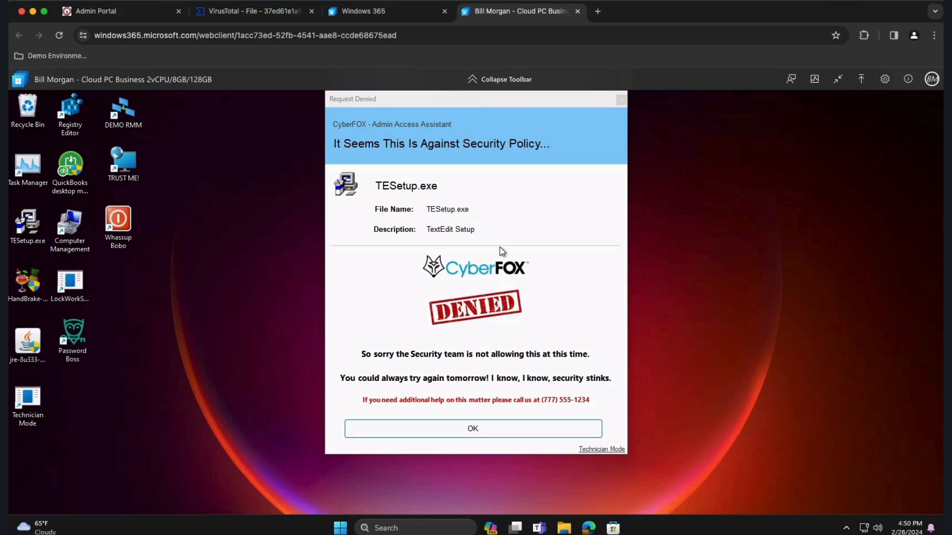
pyautogui.click(484, 432)
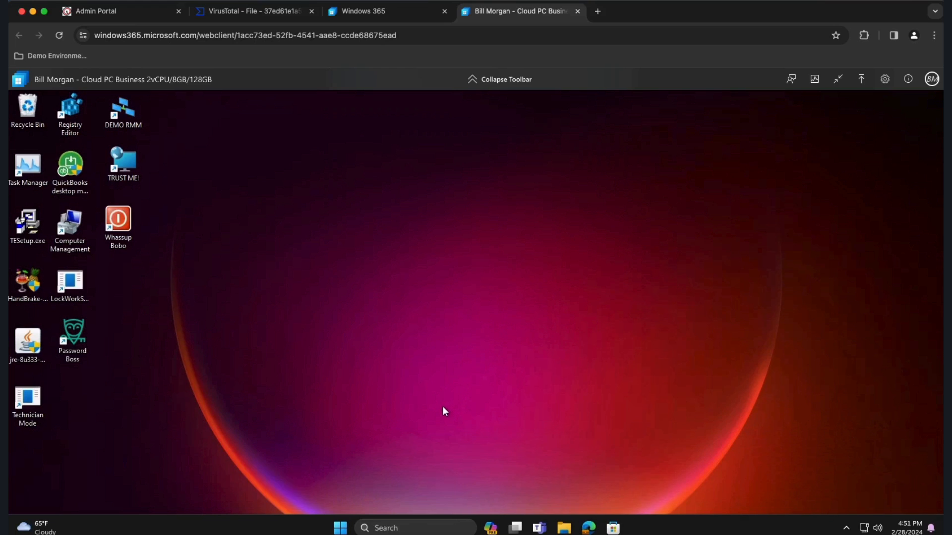
# Submit the HandBrake 1.5.1 installer's admin access request, launch the approved setup and quit it without installing
pyautogui.doubleClick(31, 284)
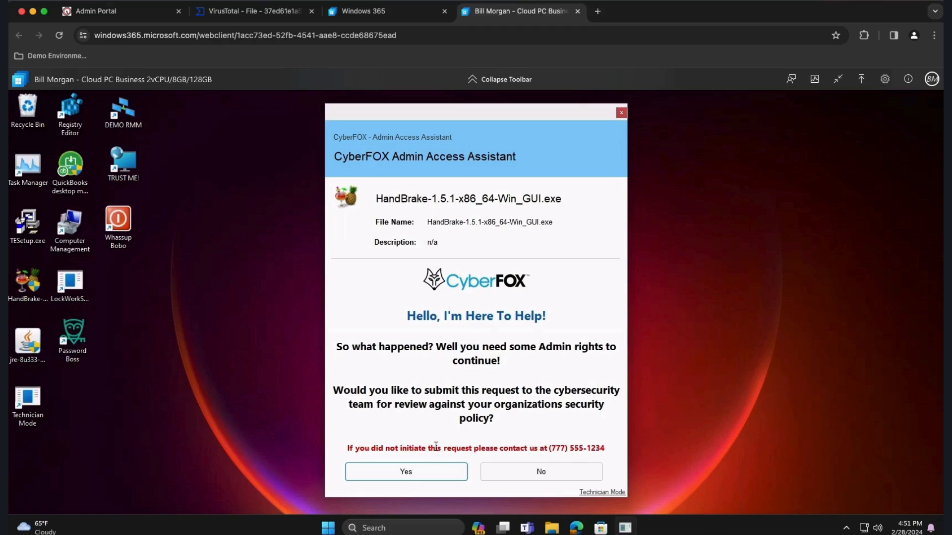
pyautogui.click(414, 477)
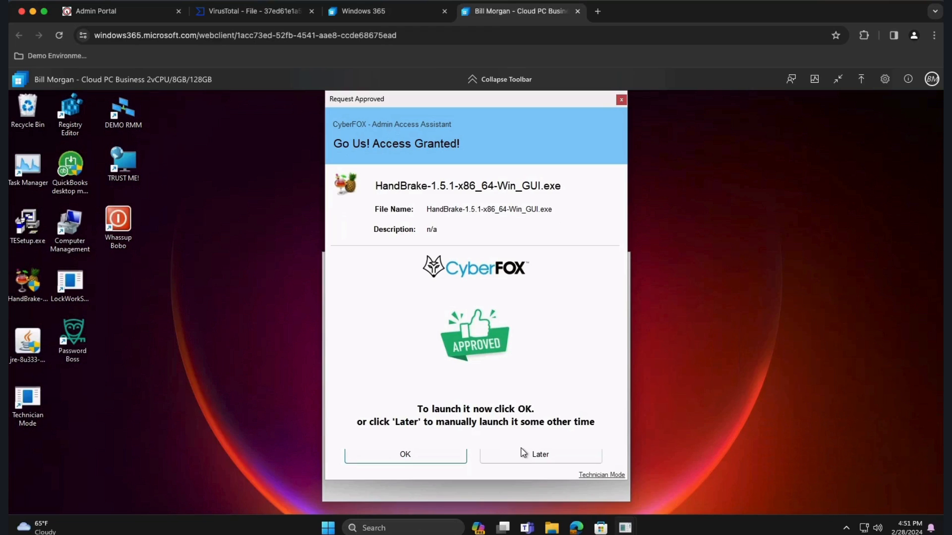
pyautogui.click(406, 455)
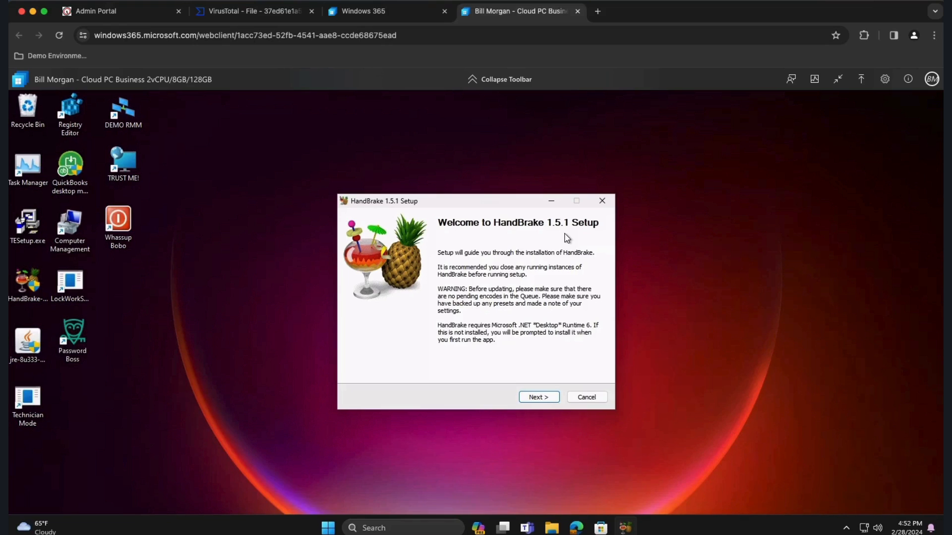
pyautogui.click(602, 201)
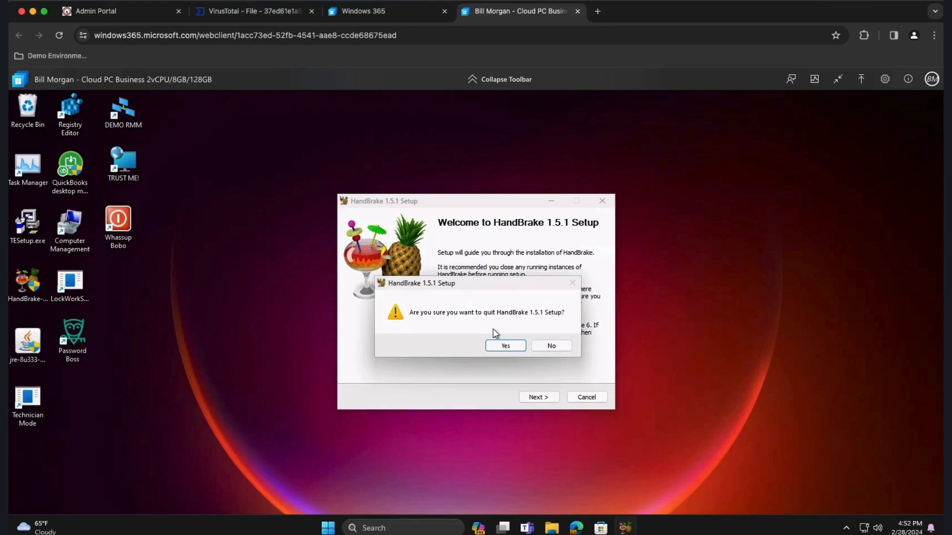
pyautogui.click(507, 347)
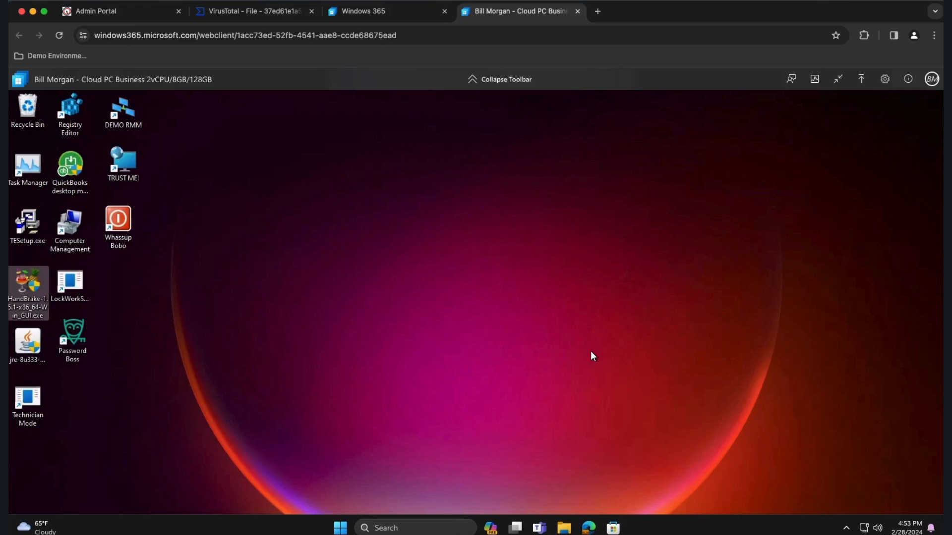
# Run the jre-8u333 Java installer from the desktop and cancel the installation
pyautogui.click(29, 343)
pyautogui.doubleClick(30, 343)
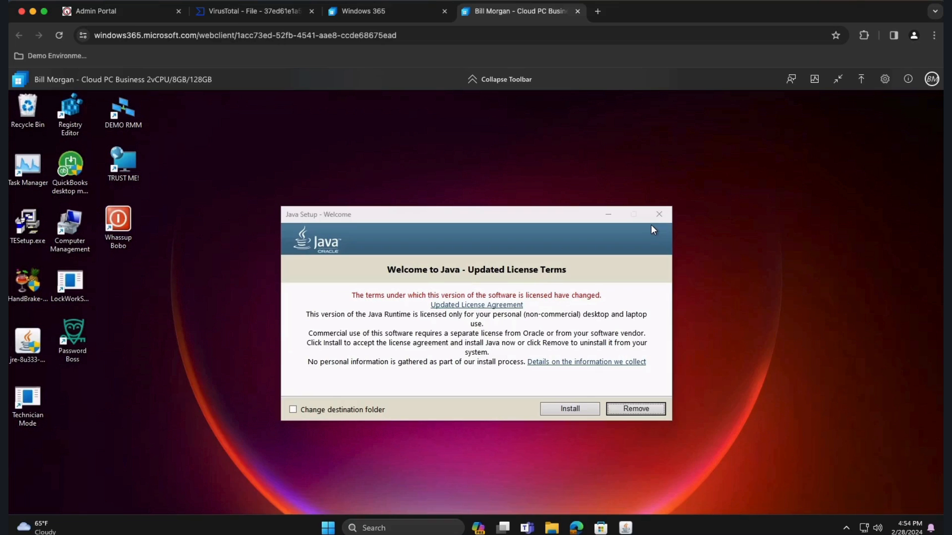
pyautogui.click(657, 217)
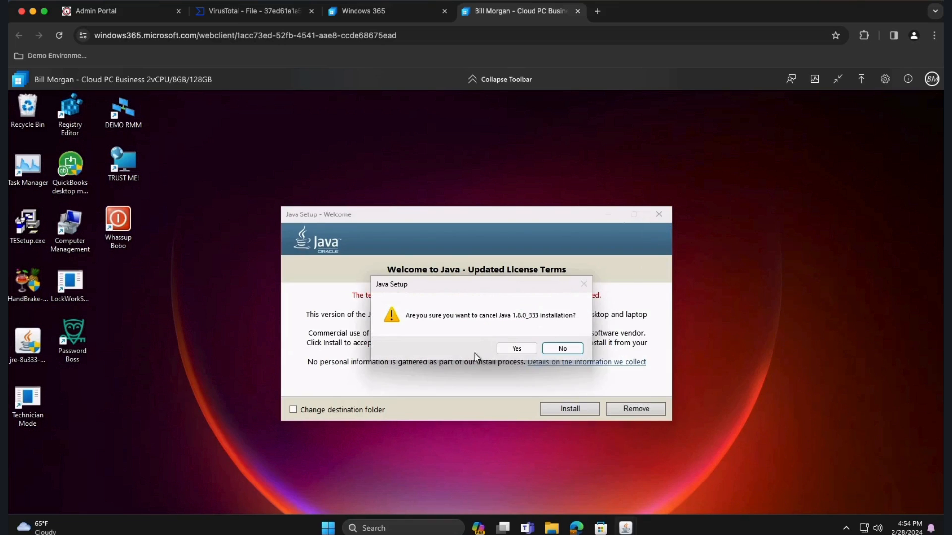
pyautogui.click(514, 350)
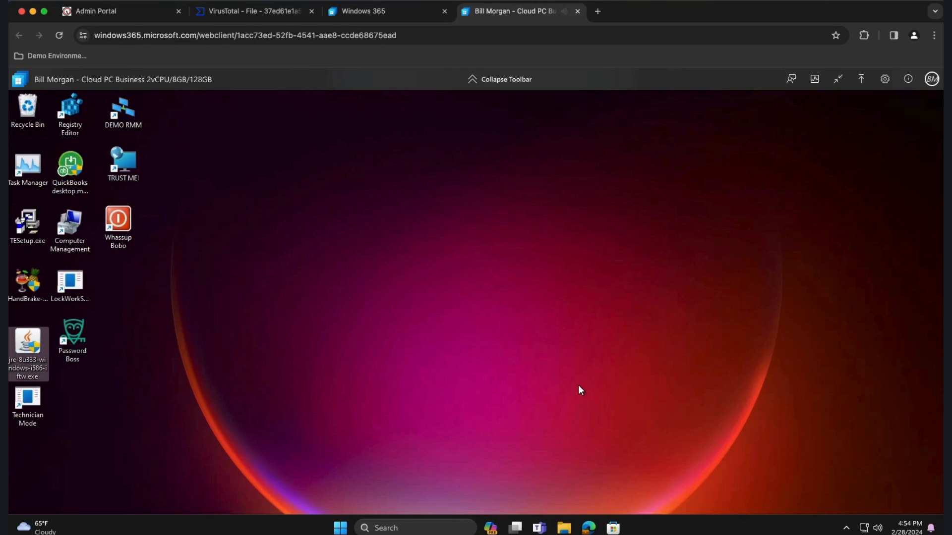
# Try to run Windows PowerShell as administrator and dismiss the security policy notice
pyautogui.click(406, 528)
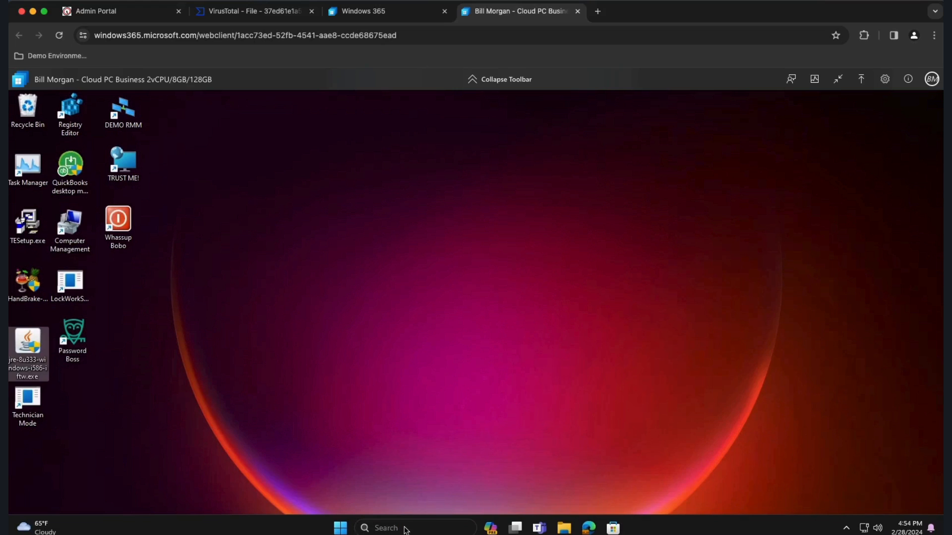
pyautogui.rightClick(417, 148)
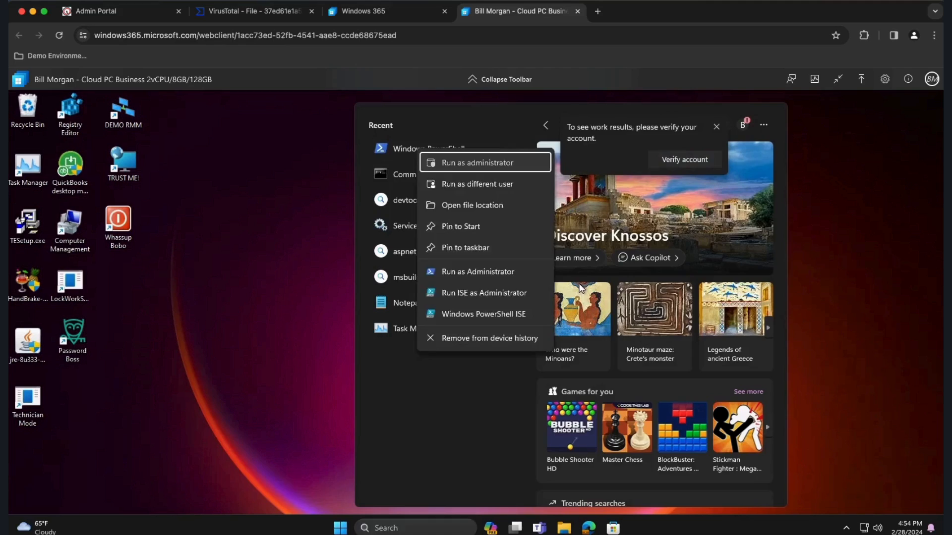
pyautogui.click(473, 163)
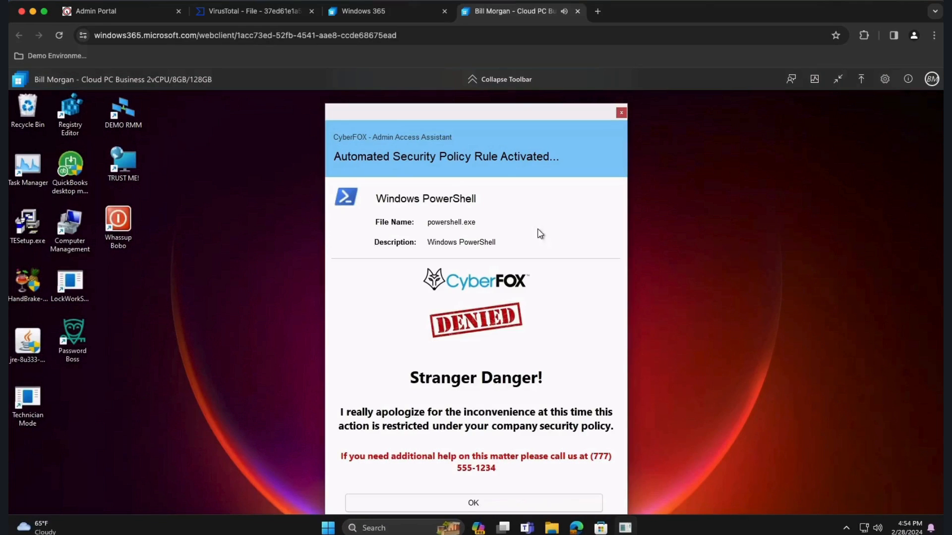
pyautogui.moveTo(469, 112)
pyautogui.mouseDown()
pyautogui.moveTo(469, 85)
pyautogui.moveTo(471, 103)
pyautogui.mouseUp()
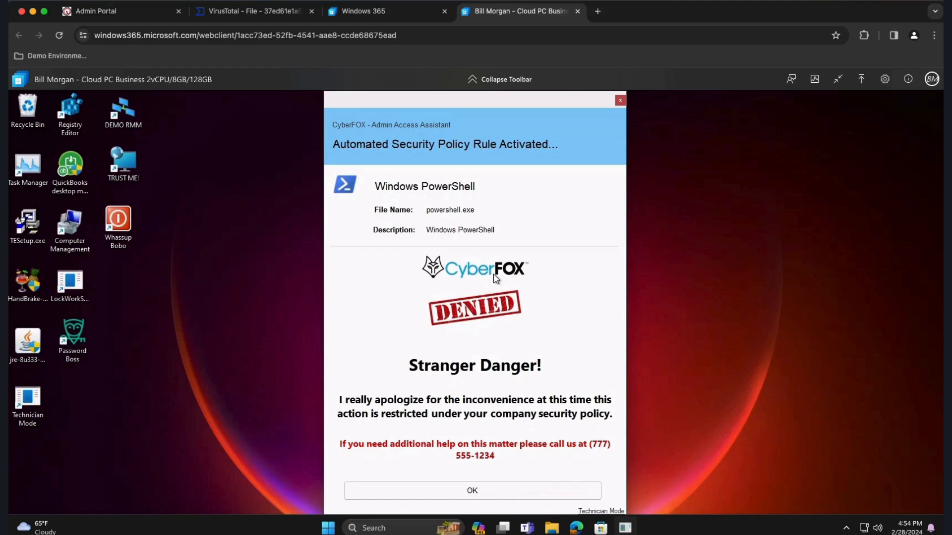
pyautogui.click(500, 493)
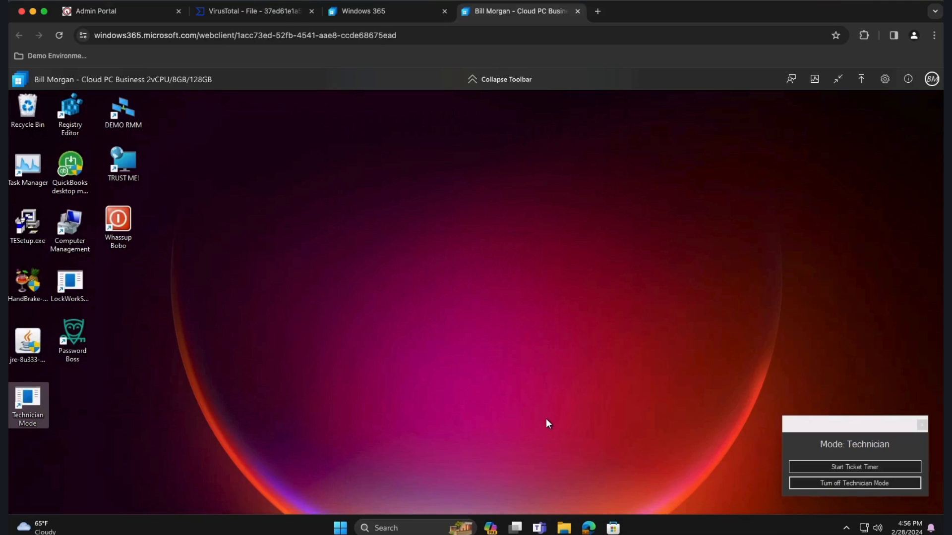
# Run Windows PowerShell as administrator in Technician Mode using Admin Elevation, and close the elevated PowerShell window
pyautogui.click(391, 528)
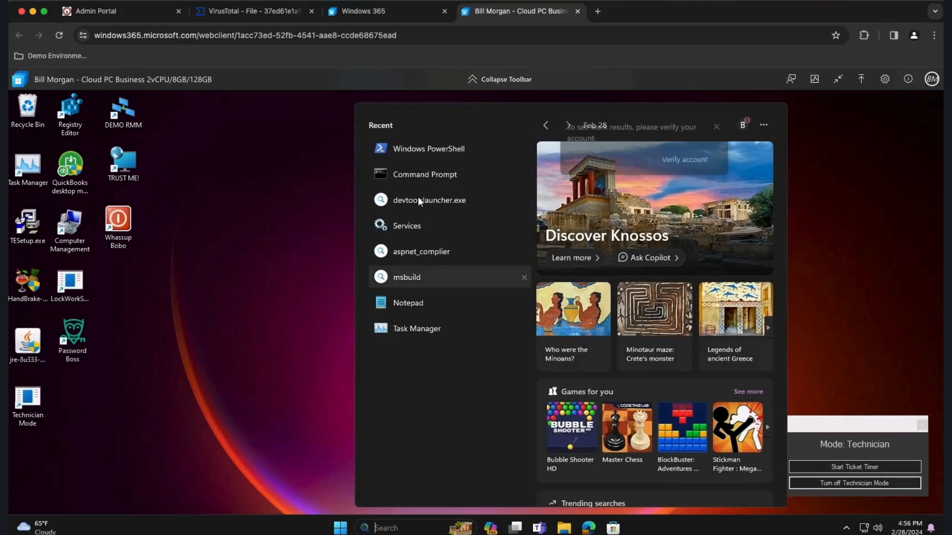
pyautogui.rightClick(417, 151)
pyautogui.click(468, 164)
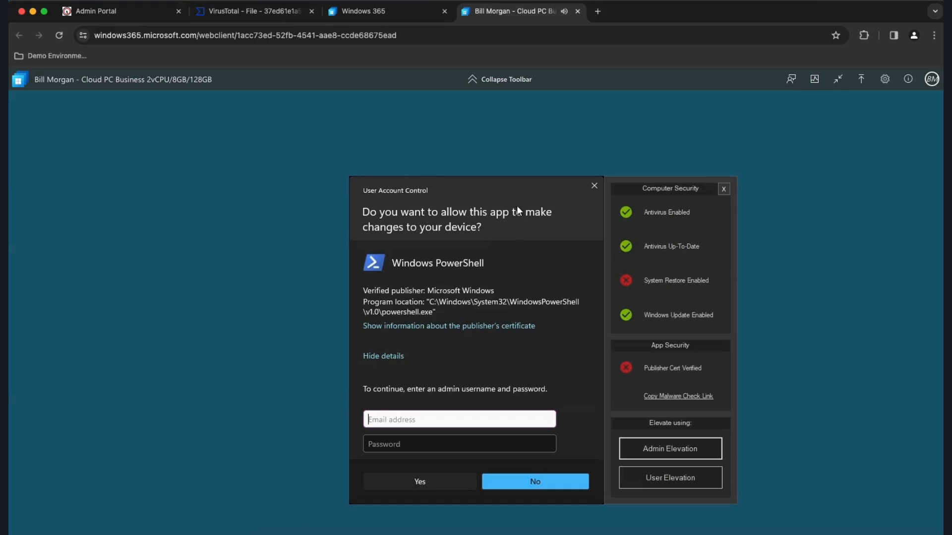
pyautogui.moveTo(499, 182); pyautogui.dragTo(458, 147)
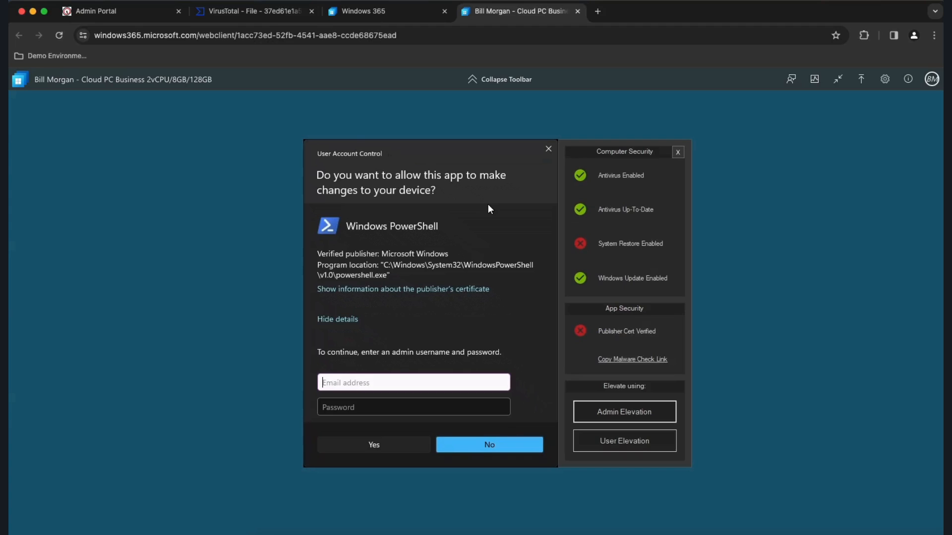
pyautogui.click(618, 411)
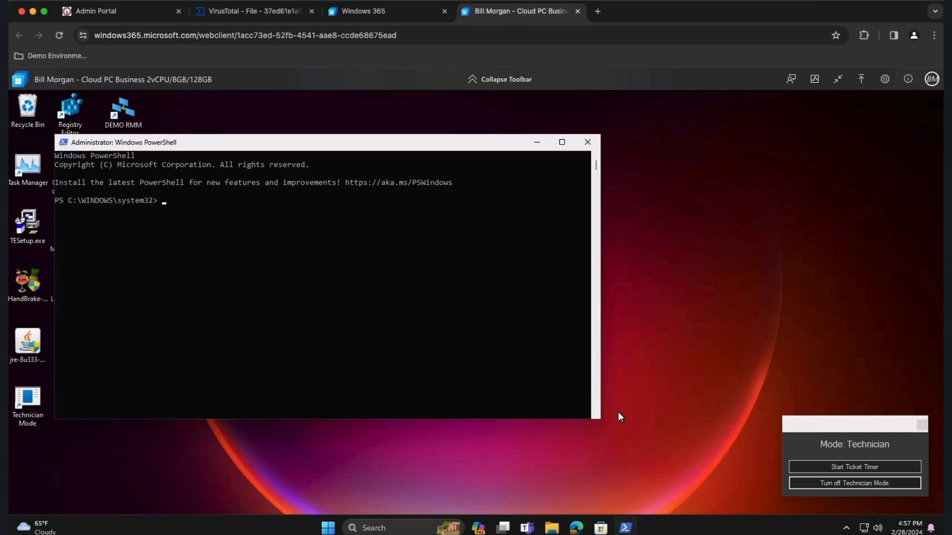
pyautogui.moveTo(227, 142); pyautogui.dragTo(361, 151)
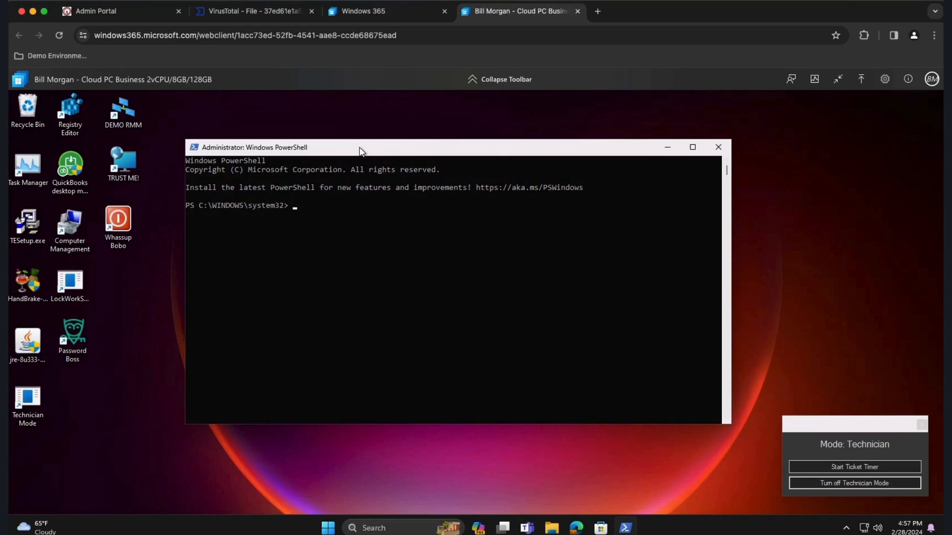
pyautogui.click(719, 145)
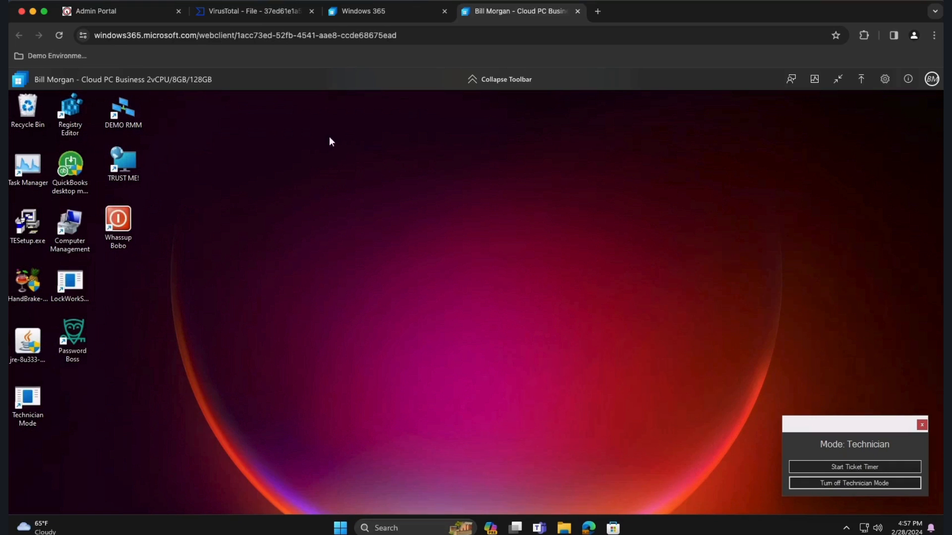
# Launch Registry Editor using User Elevation, close it and turn off Technician Mode
pyautogui.doubleClick(70, 108)
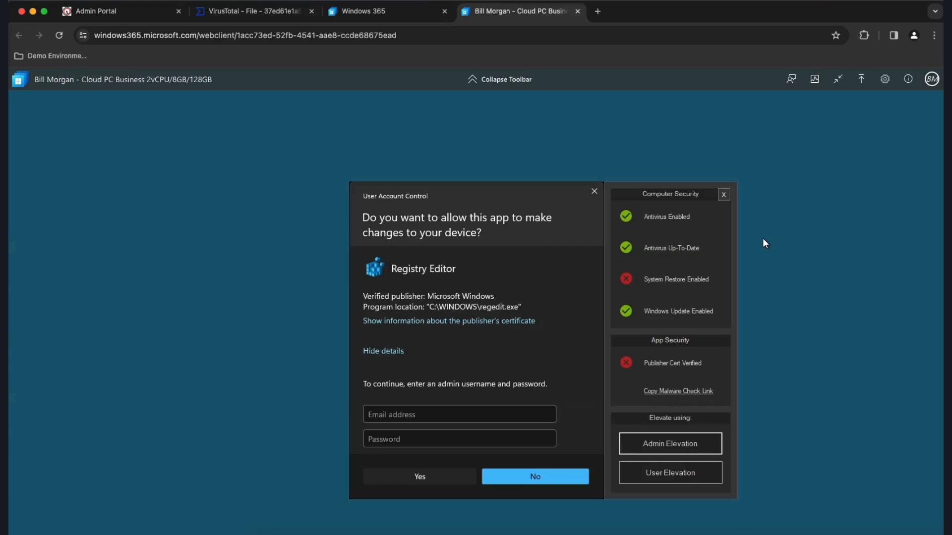
pyautogui.click(671, 472)
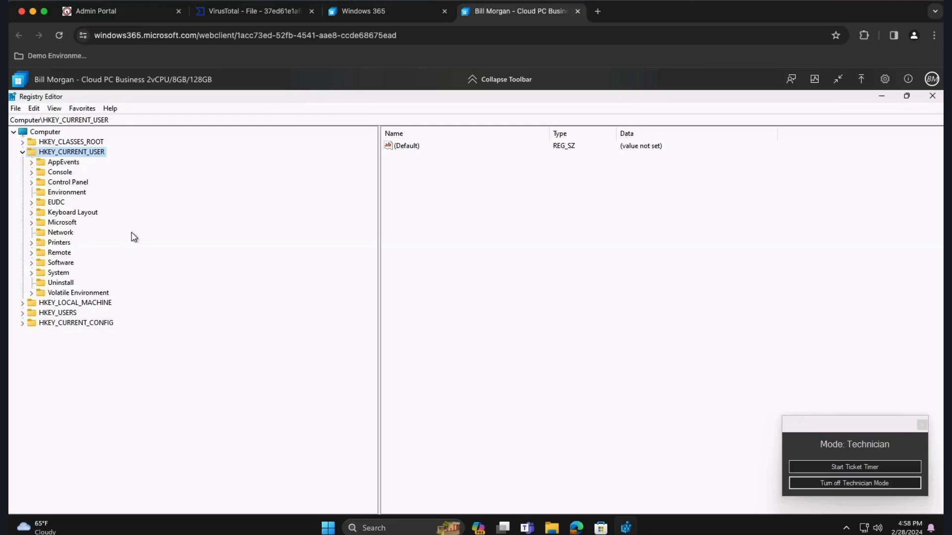
pyautogui.click(932, 100)
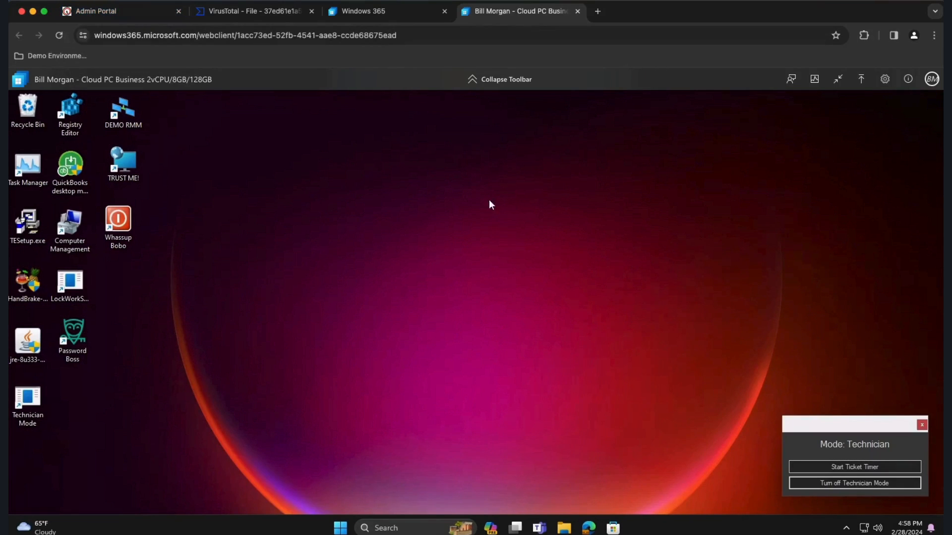
pyautogui.click(860, 482)
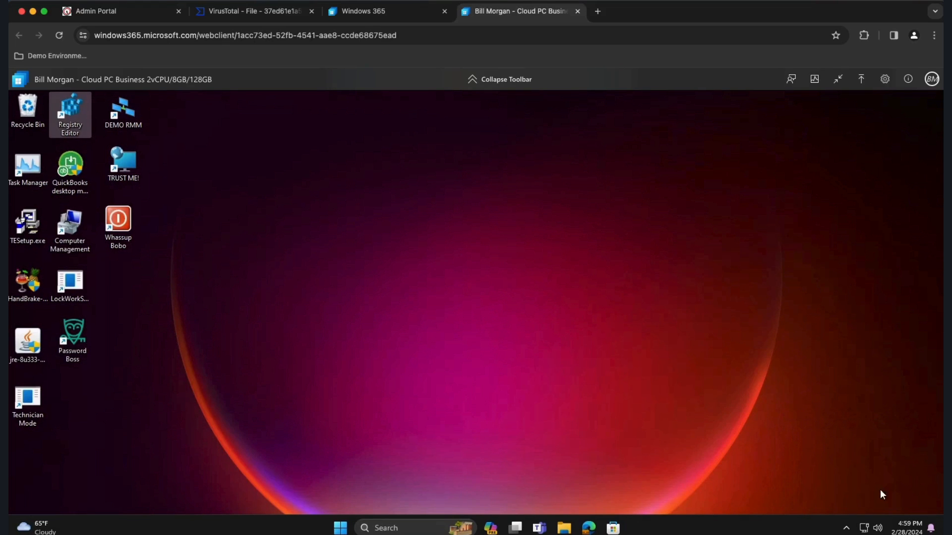
# Return to the Admin Portal's Blocker Recommendations and view the applications Microsoft recommends blocking
pyautogui.click(132, 15)
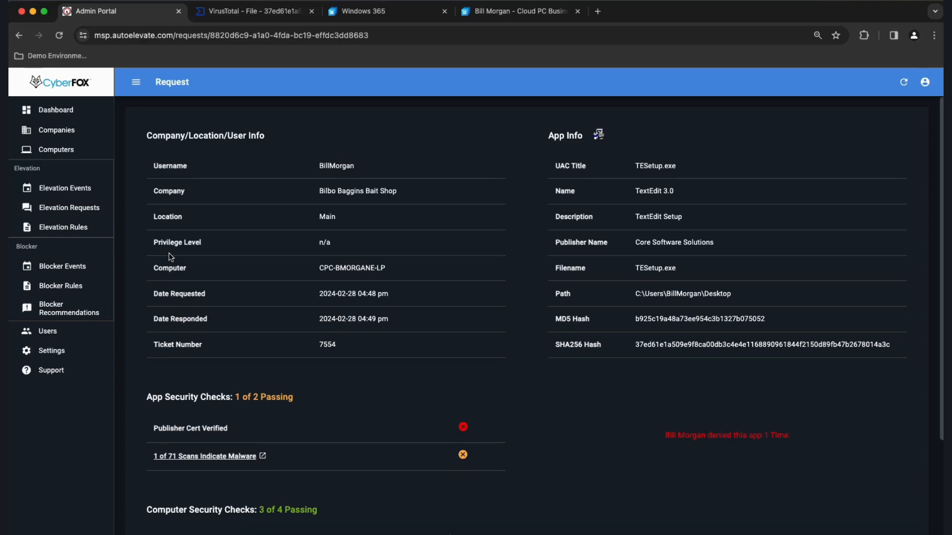
pyautogui.click(62, 311)
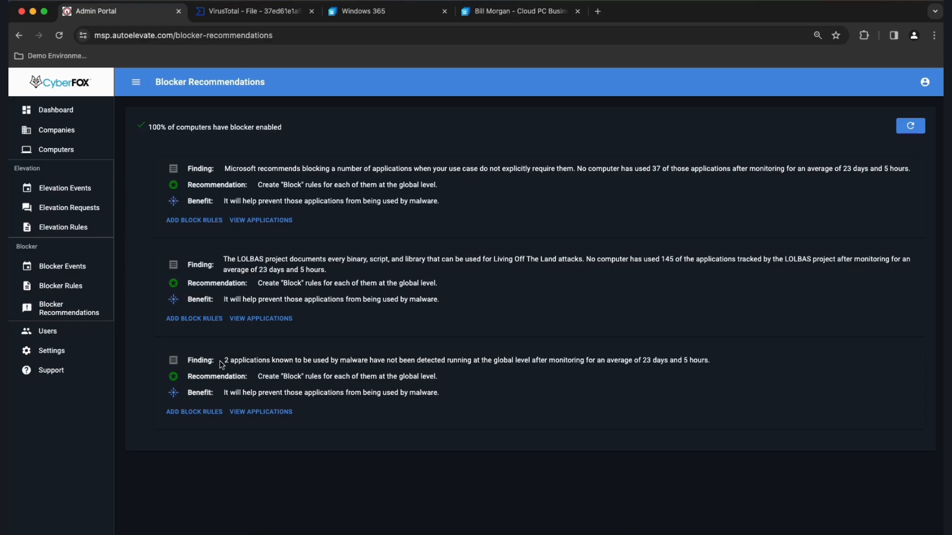
pyautogui.click(248, 220)
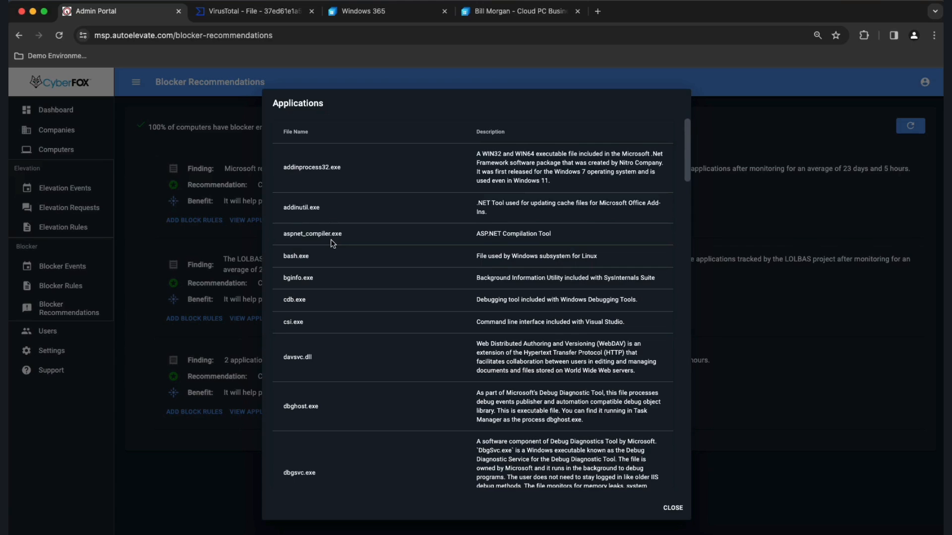
# Read through the file names and descriptions of the applications Microsoft recommends blocking, and close the list
pyautogui.scroll(-7, 322, 357)
pyautogui.scroll(-3, 325, 362)
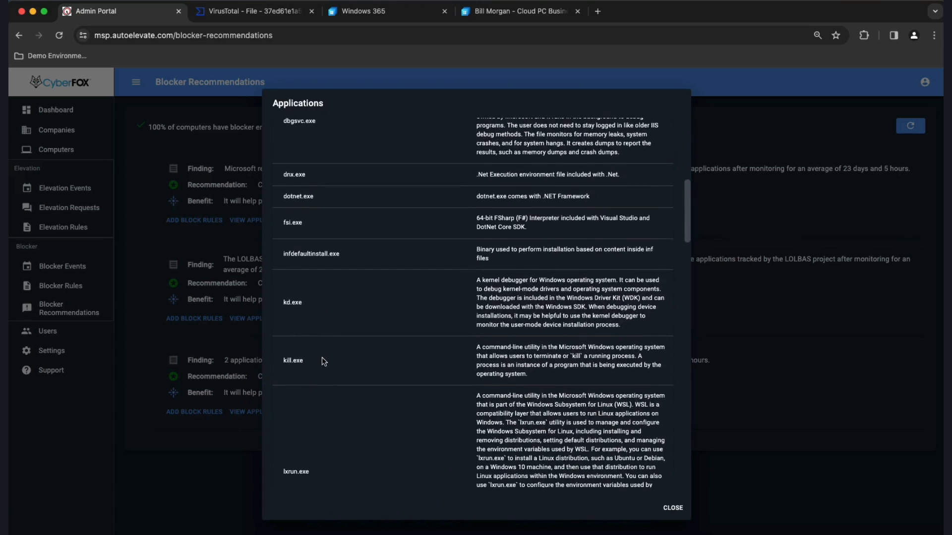
pyautogui.scroll(-4, 325, 358)
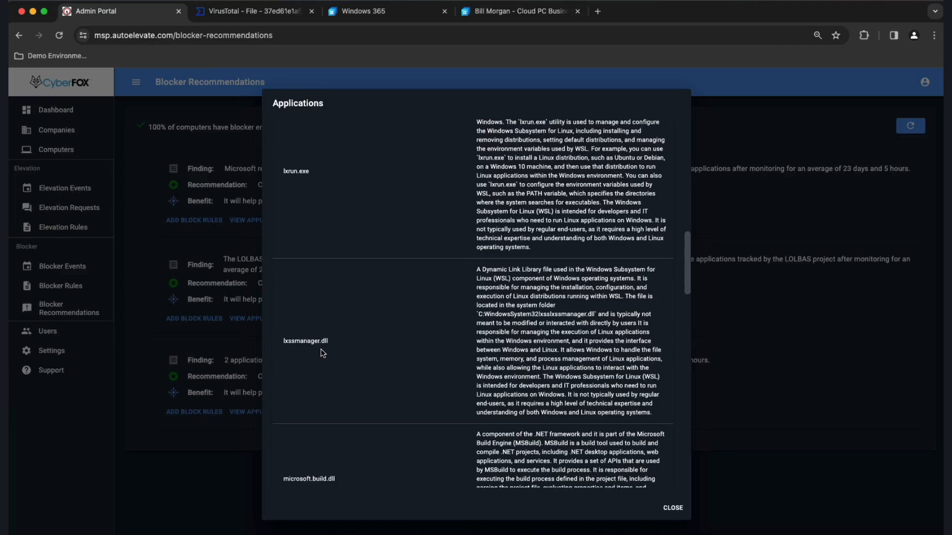
pyautogui.scroll(-7, 321, 352)
pyautogui.scroll(-1, 323, 352)
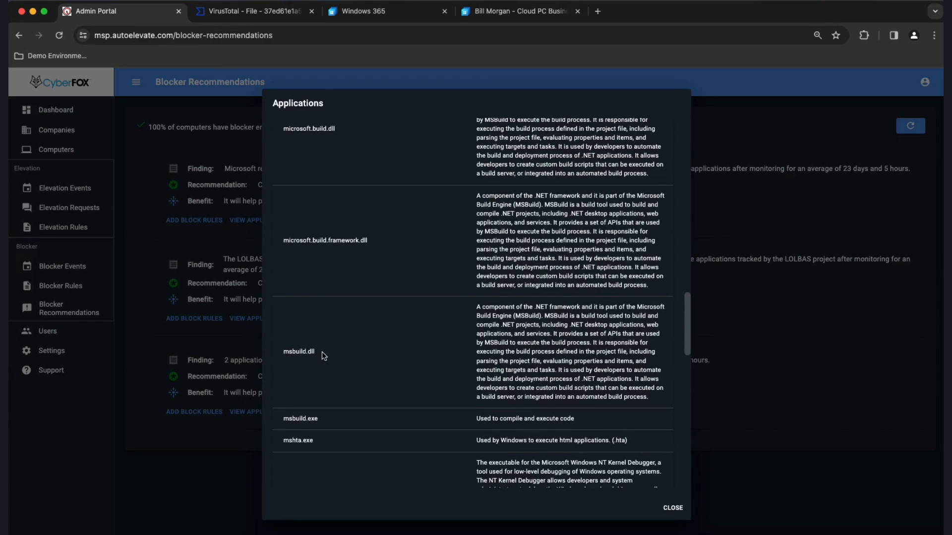
pyautogui.scroll(-3, 322, 352)
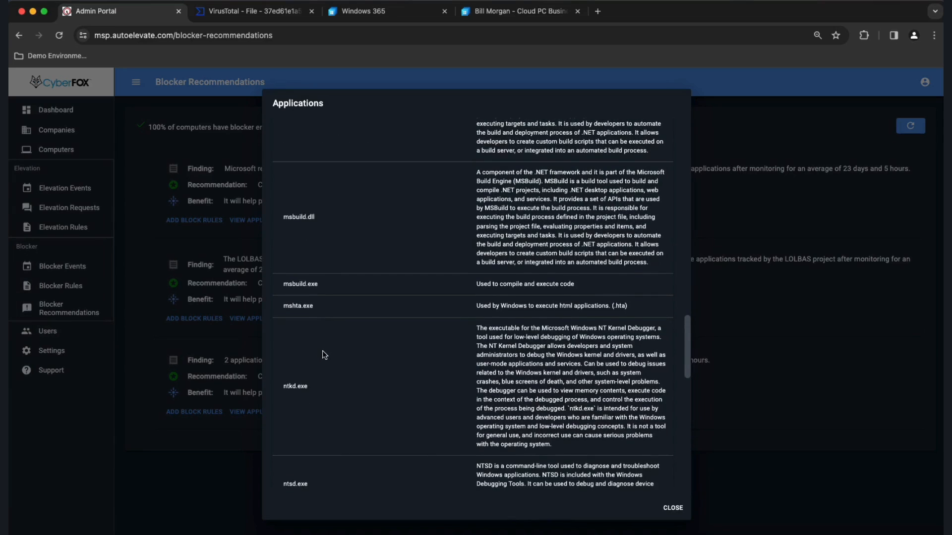
pyautogui.scroll(-2, 324, 354)
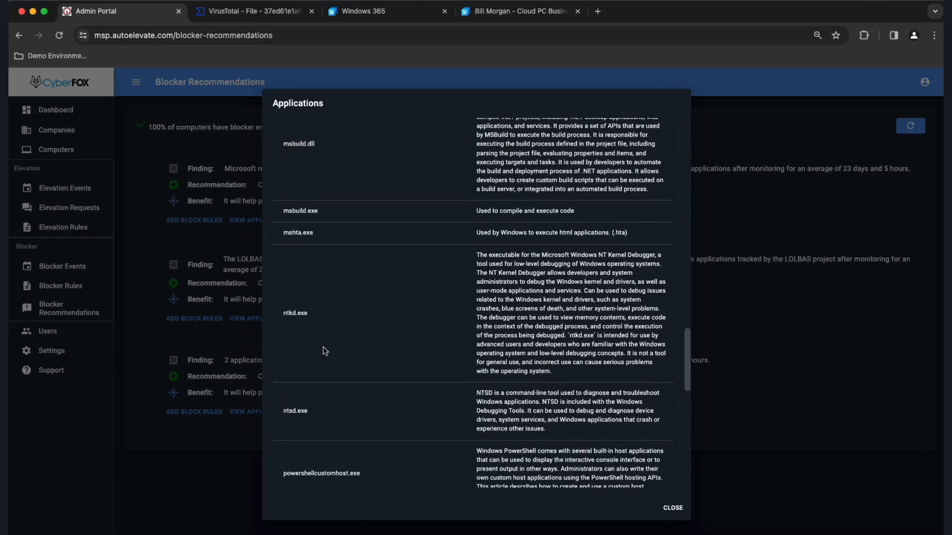
pyautogui.click(673, 508)
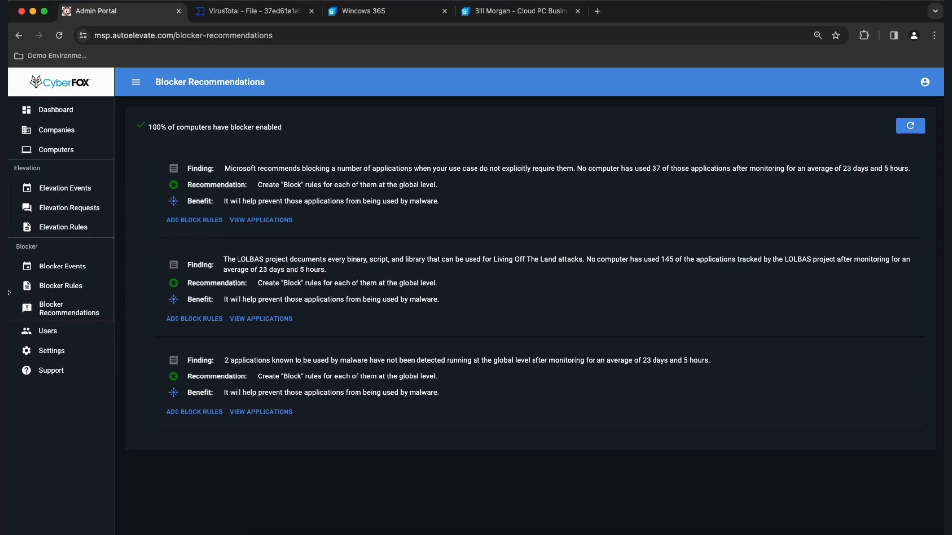
# Review the Blocker Rules for all companies and open today's Blocker Events
pyautogui.click(54, 287)
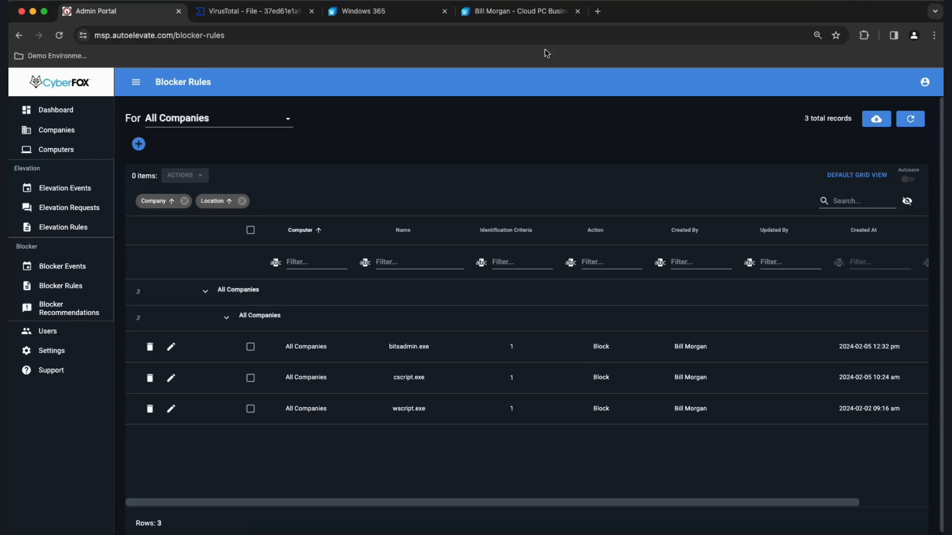
pyautogui.click(545, 12)
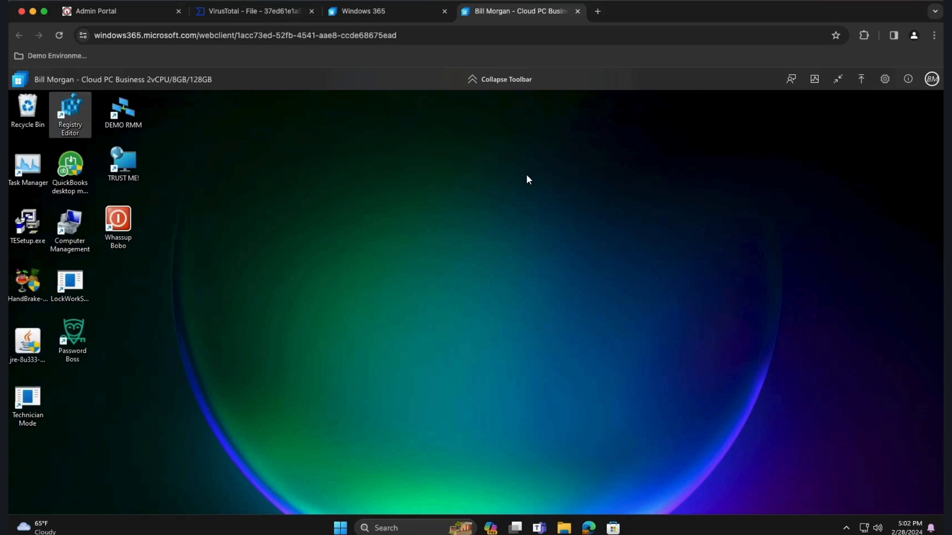
pyautogui.click(111, 12)
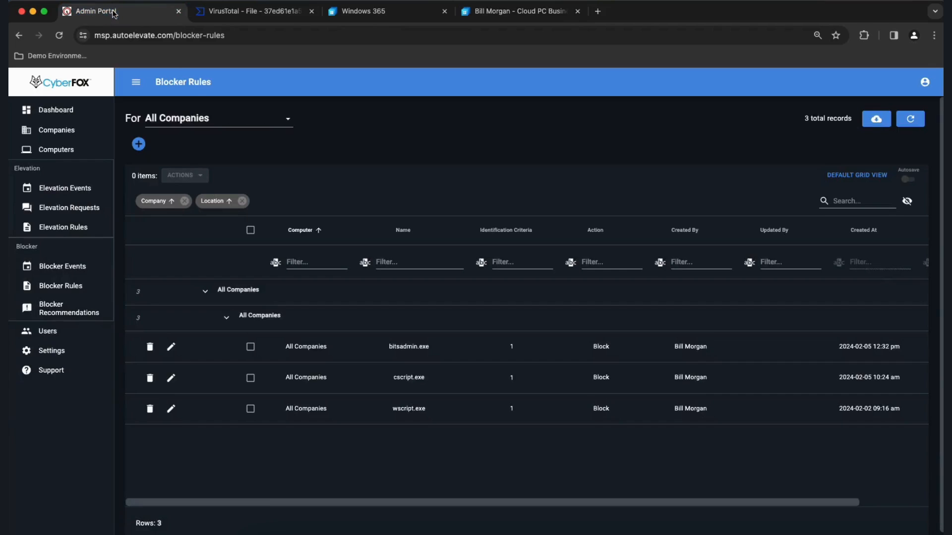
pyautogui.click(63, 265)
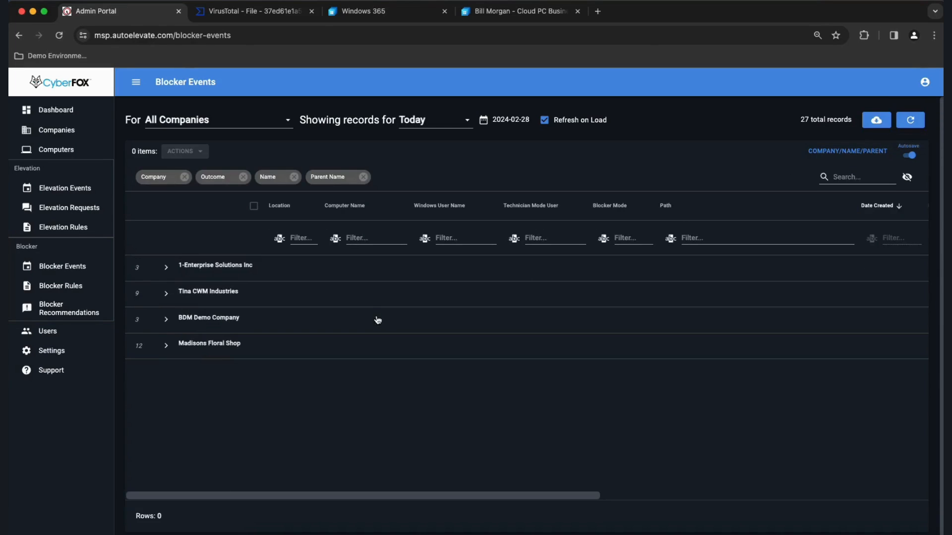
# Switch to the Windows 365 Cloud PC and run the Whassup Bobo malware simulation from the desktop
pyautogui.click(515, 11)
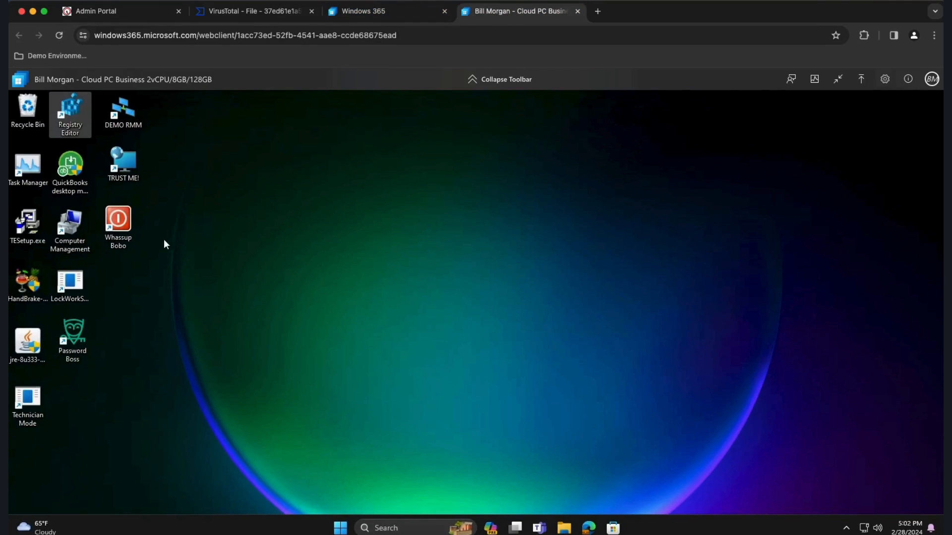
pyautogui.click(119, 218)
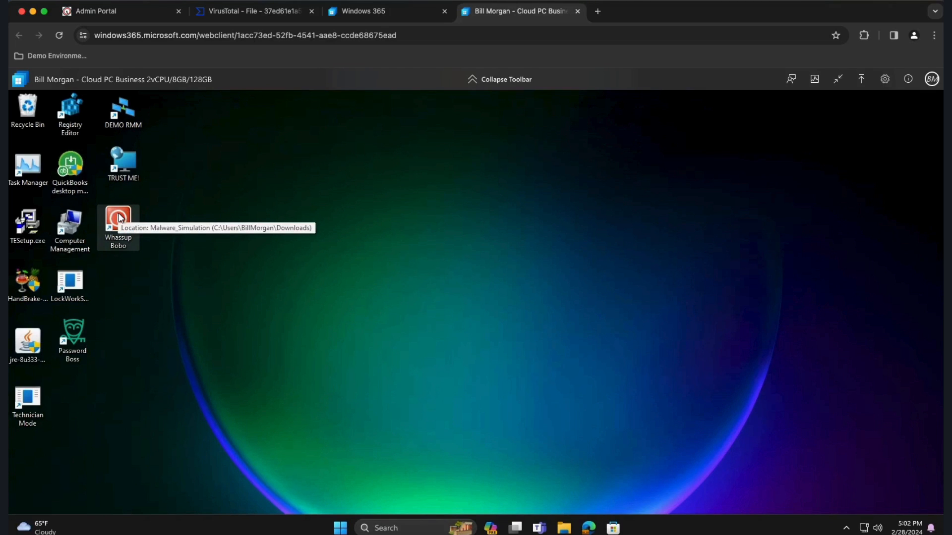
pyautogui.doubleClick(119, 215)
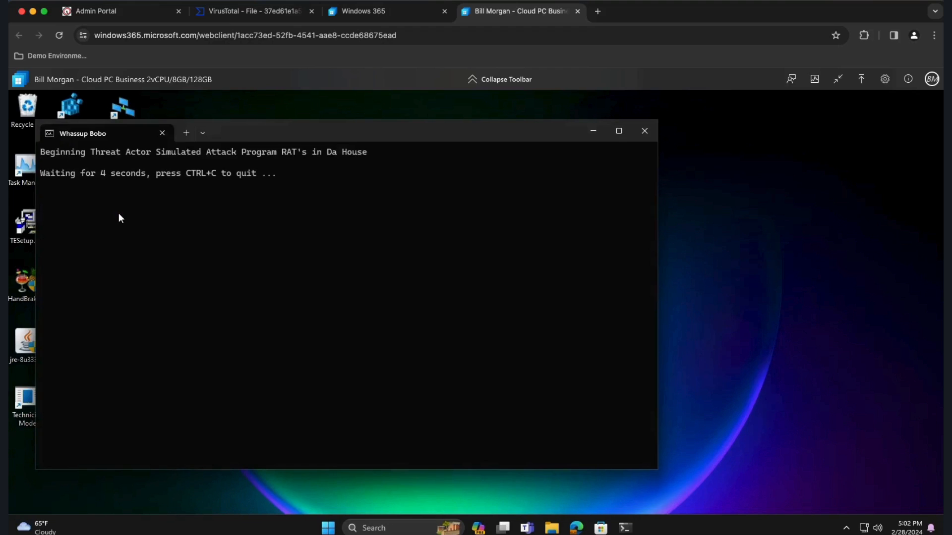
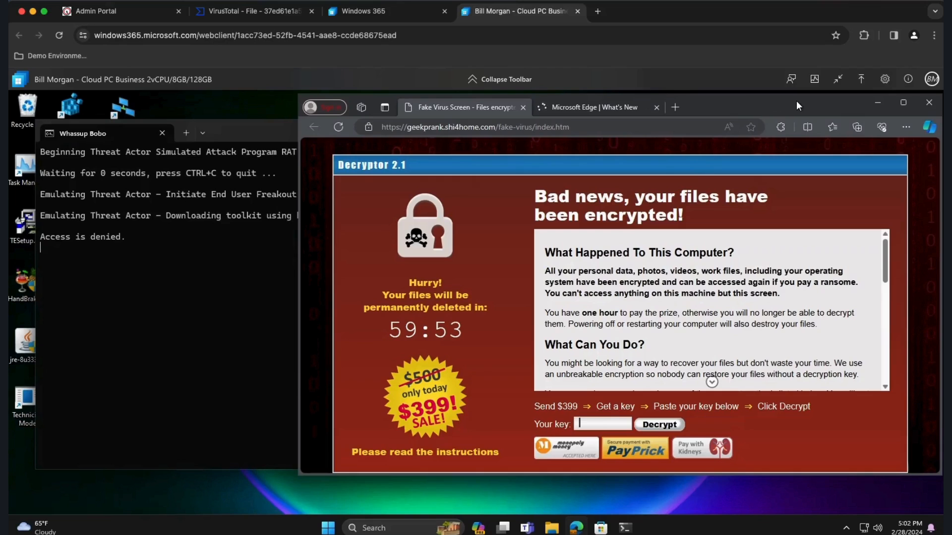
# Move the fake virus browser window aside to read the simulation's console output, and close that browser window
pyautogui.moveTo(792, 102); pyautogui.dragTo(844, 353)
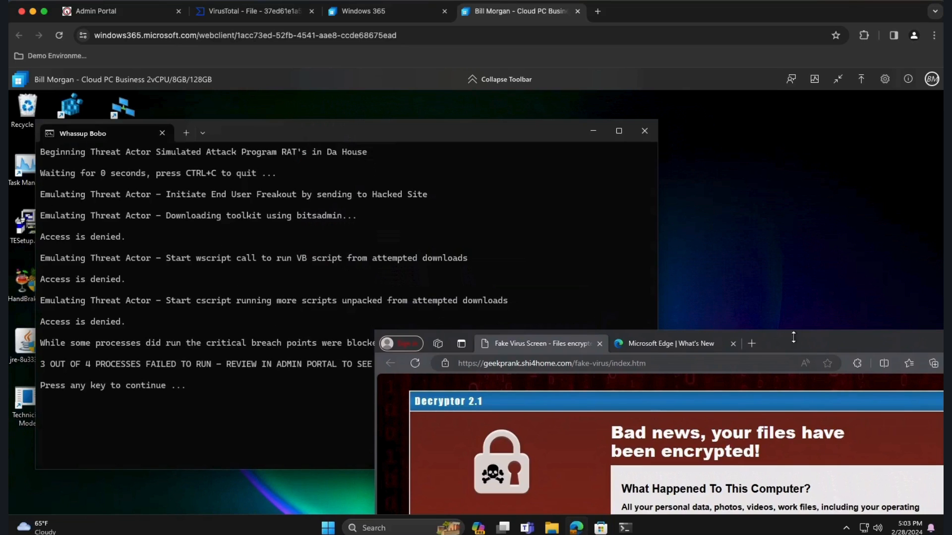
pyautogui.moveTo(739, 287); pyautogui.dragTo(631, 188)
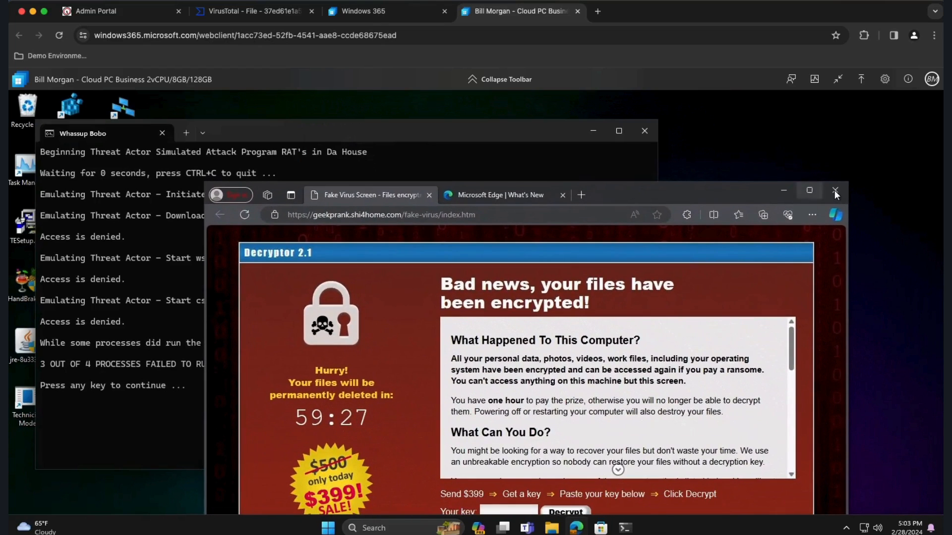
pyautogui.click(835, 190)
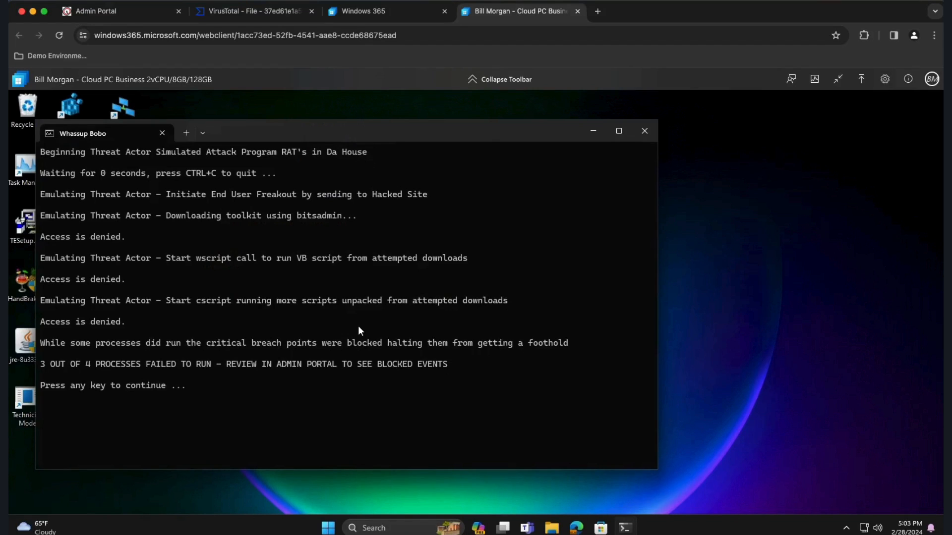
# Return to the Admin Portal, refresh Blocker Events and expand the blocked cscript.exe event under parent cmd.exe for Bilbo Baggins Bait Shop
pyautogui.click(143, 13)
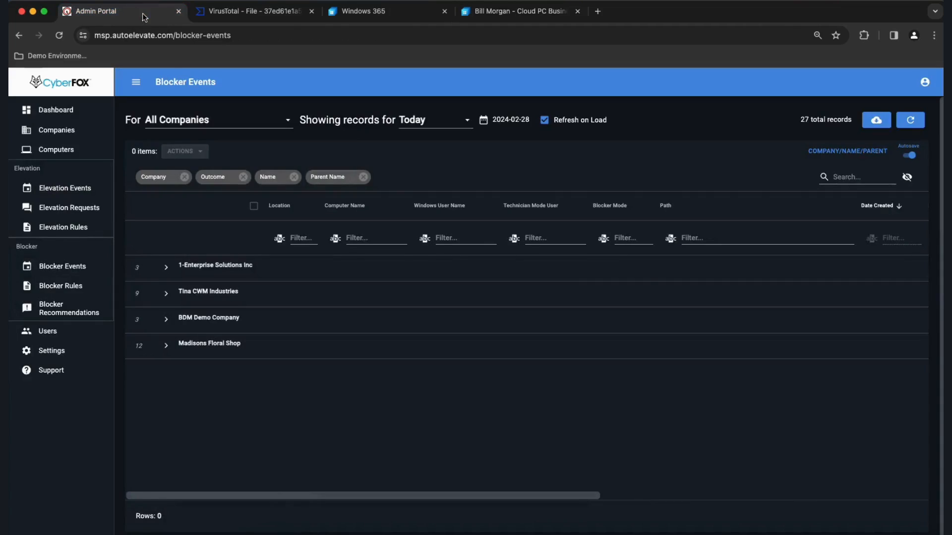
pyautogui.click(919, 122)
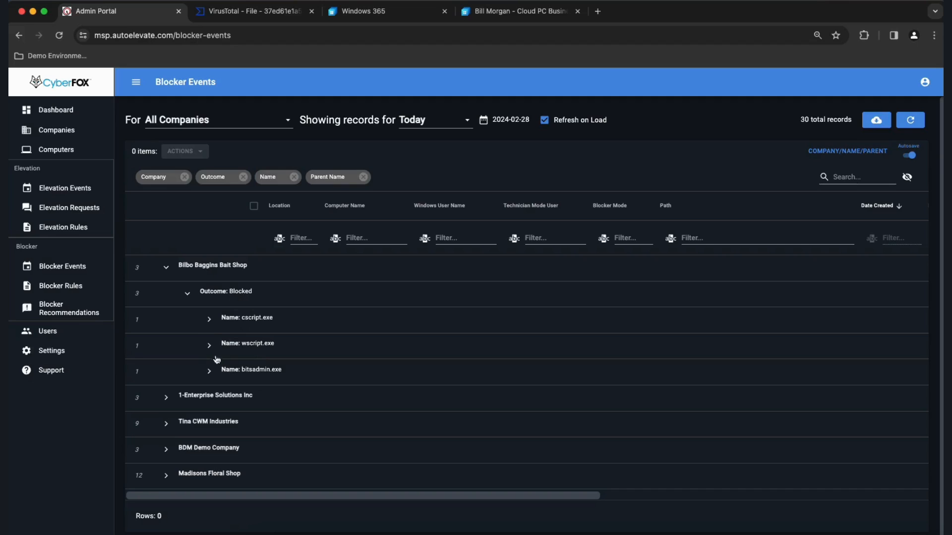
pyautogui.click(209, 318)
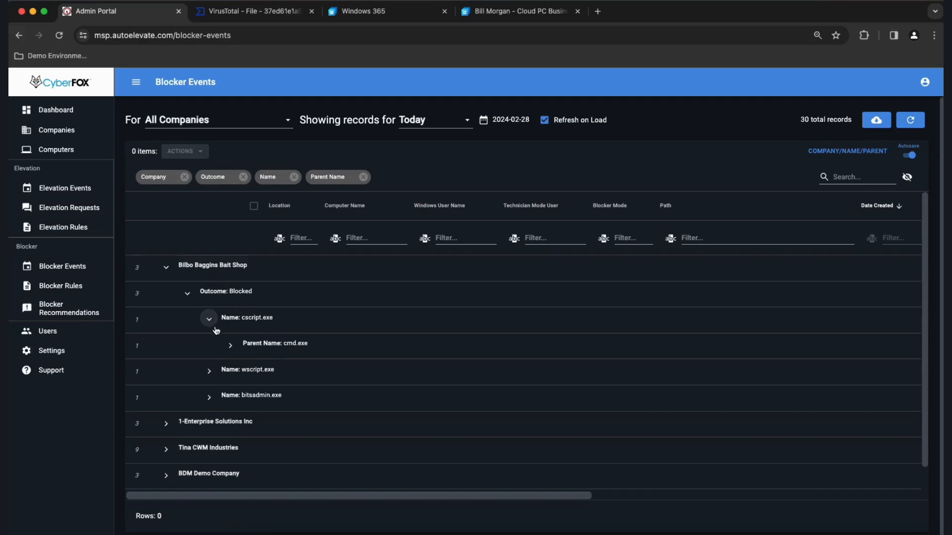
pyautogui.click(230, 347)
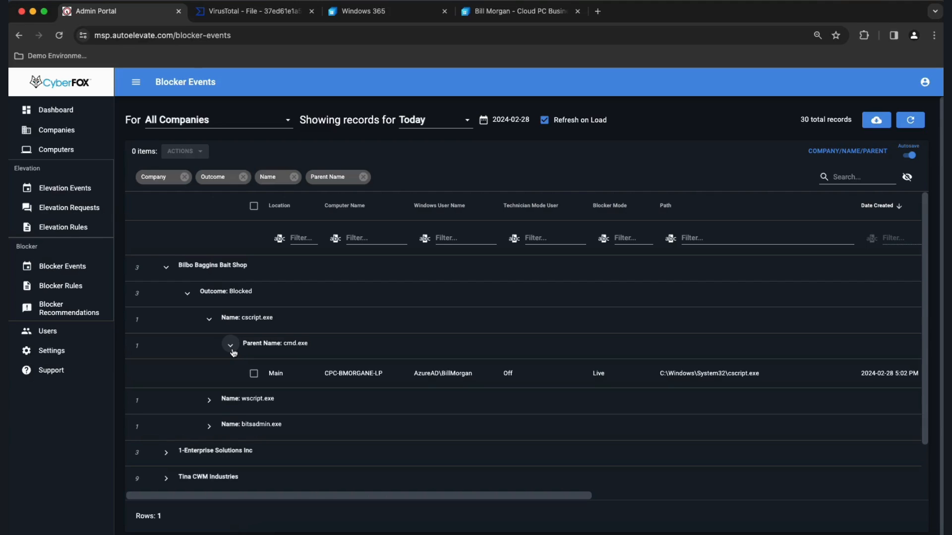
pyautogui.scroll(-2, 233, 353)
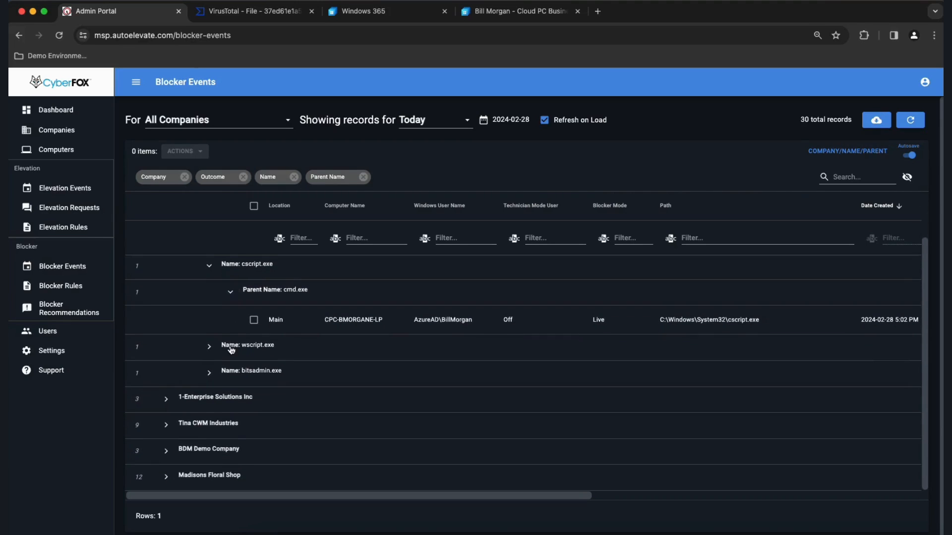